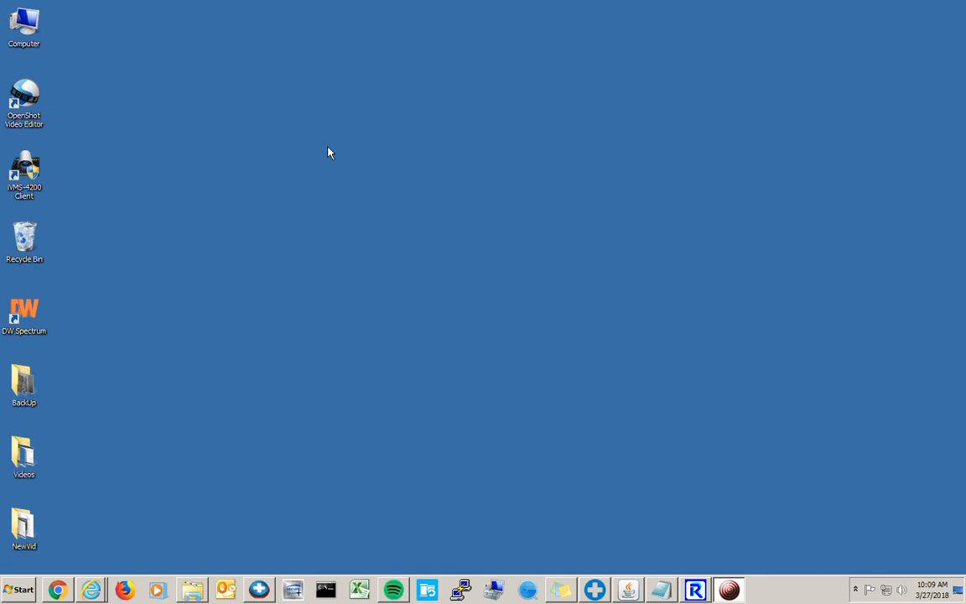
- Launch the iVMS-4200 client from its desktop shortcut and approve the administrator prompt
double_click(26, 167)
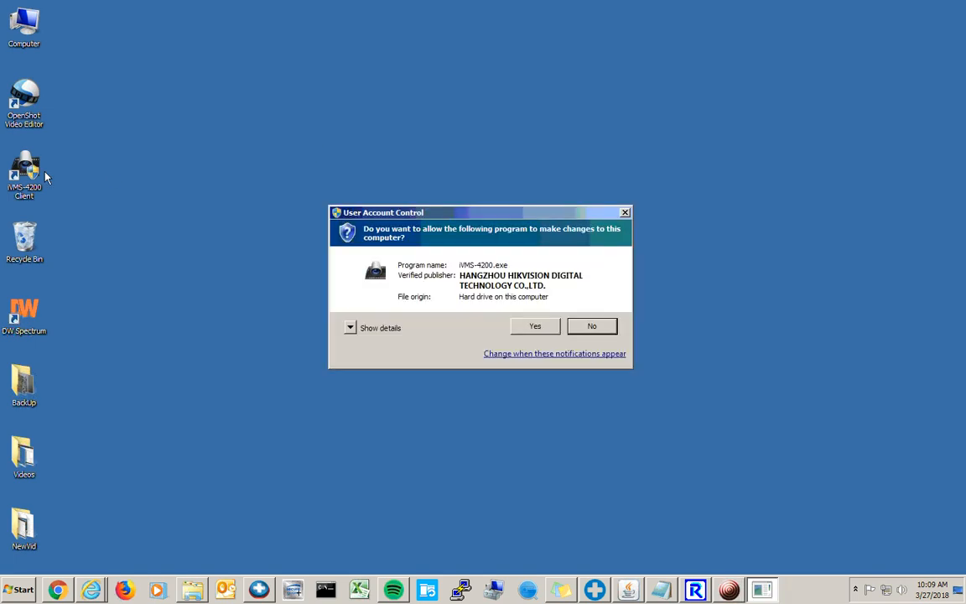
left_click(521, 331)
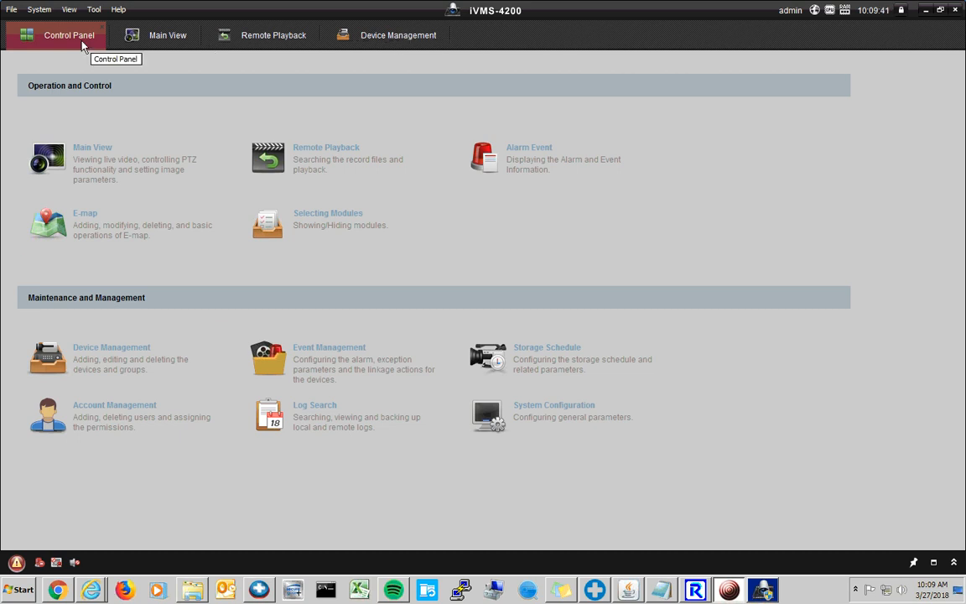
- In Device Management, open the Sentry recorder's Remote Configuration user list and select admin
left_click(130, 356)
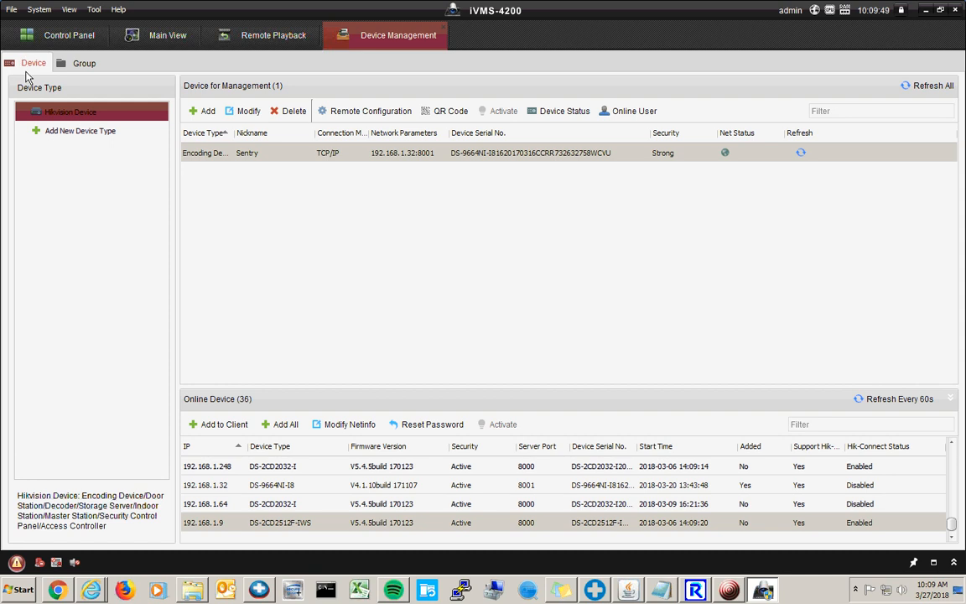
left_click(368, 112)
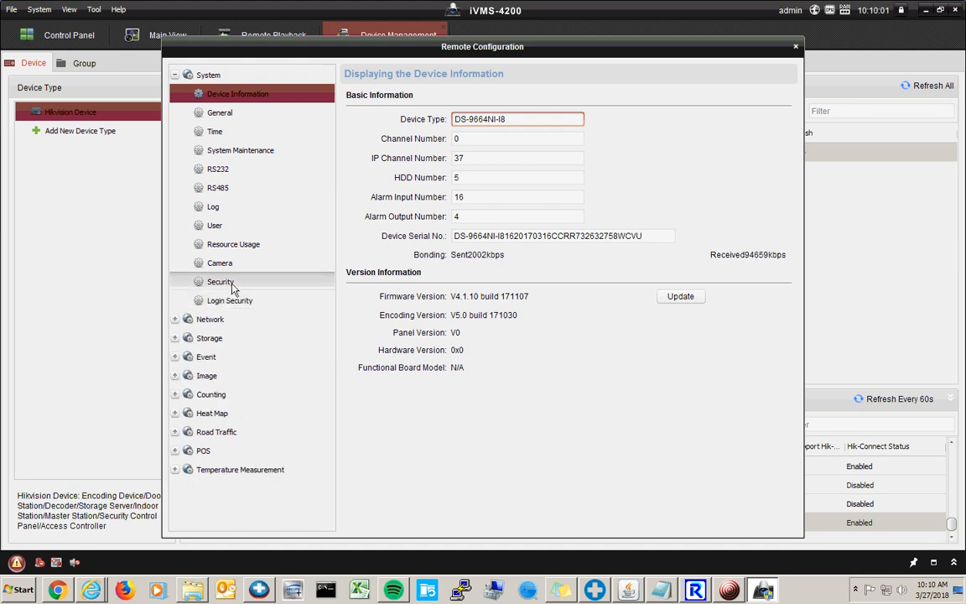
left_click(214, 226)
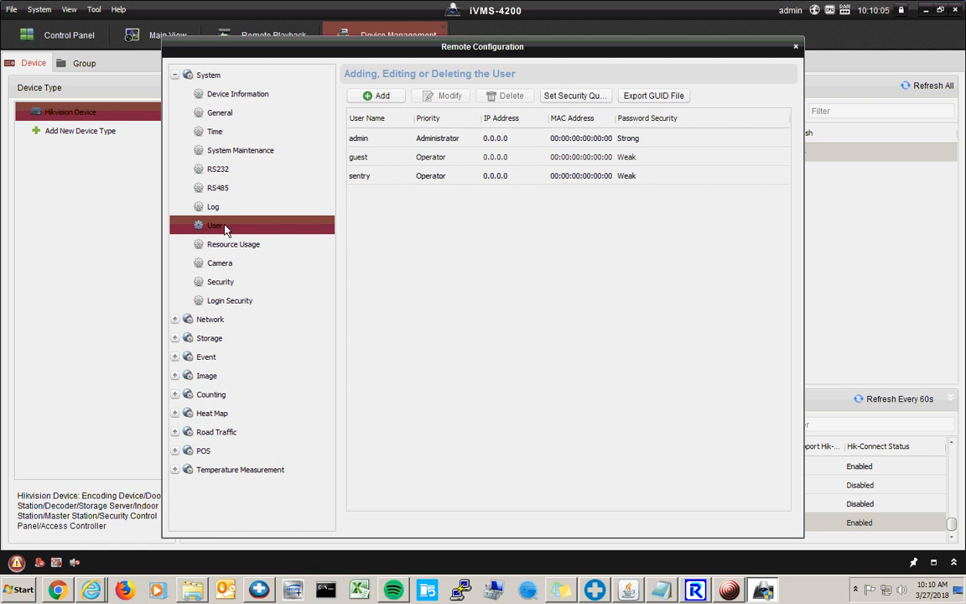
left_click(430, 140)
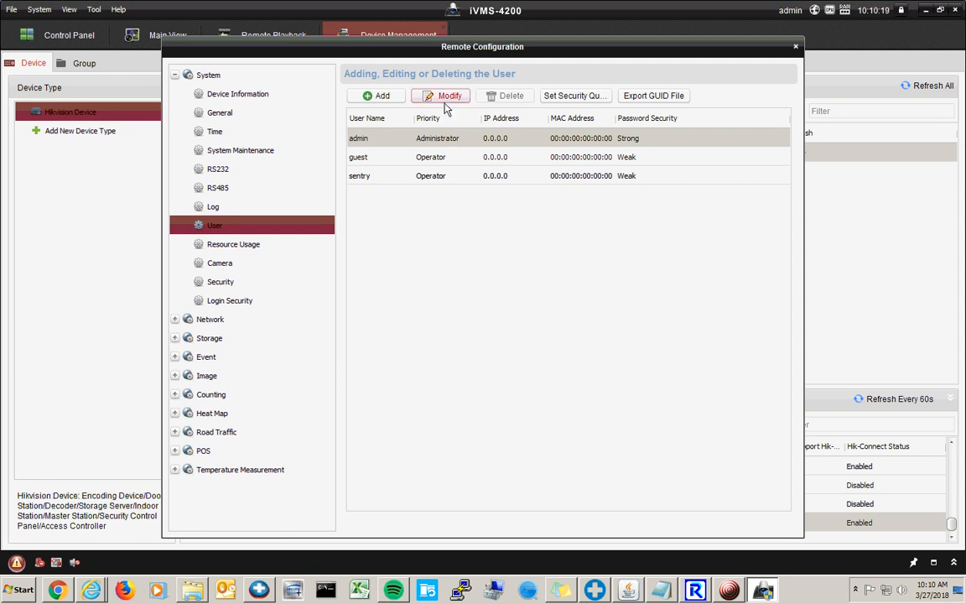
- Modify the admin account with its old password and a new, confirmed password, then save
left_click(447, 100)
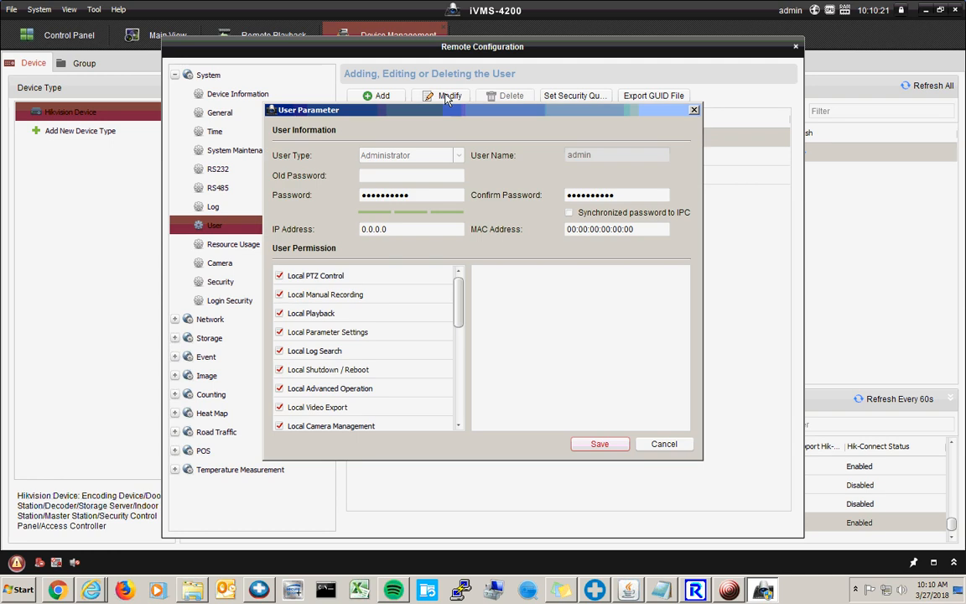
left_click(411, 177)
type("•••••••••••")
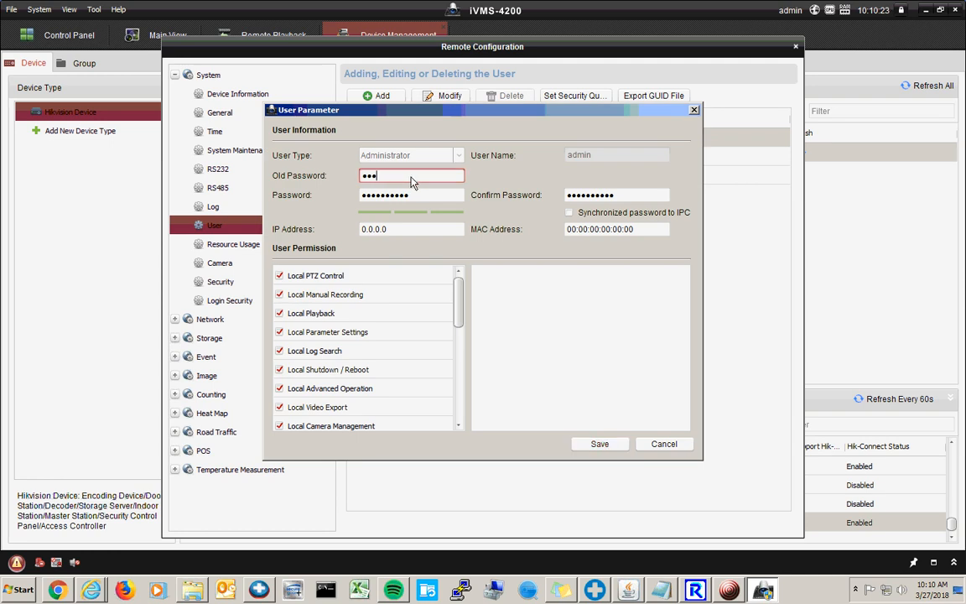
key("Tab")
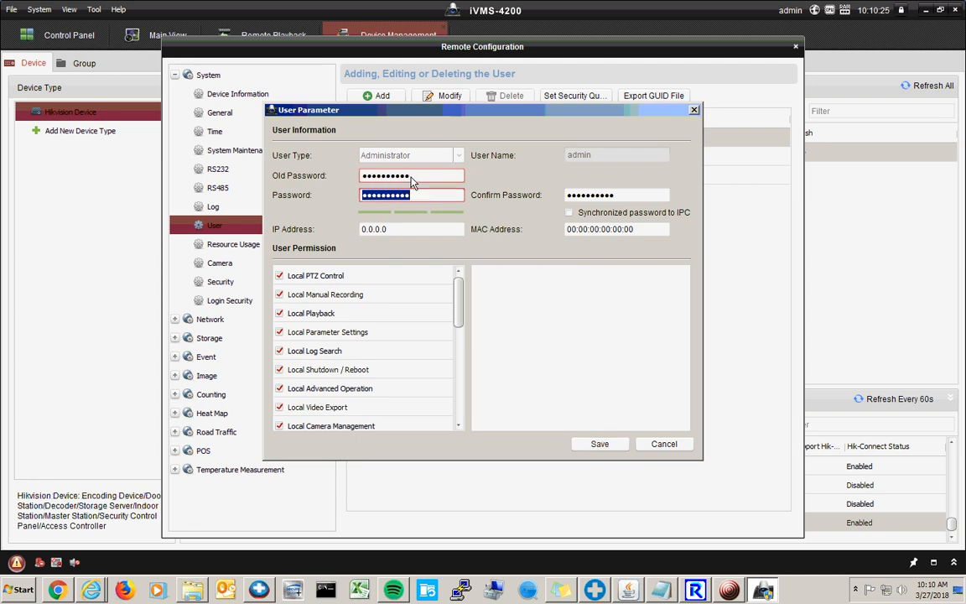
type("••")
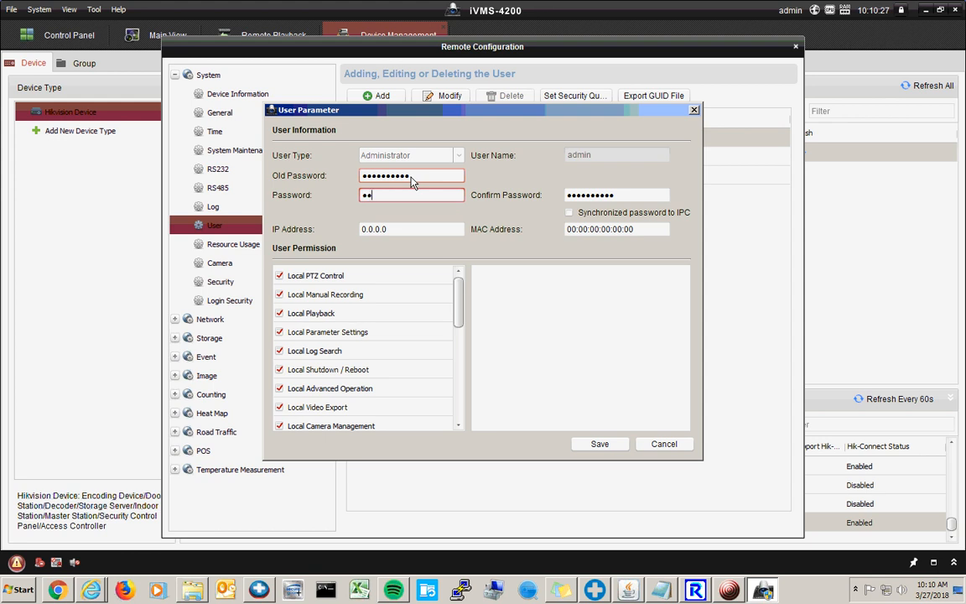
type("••••••••")
key("Tab")
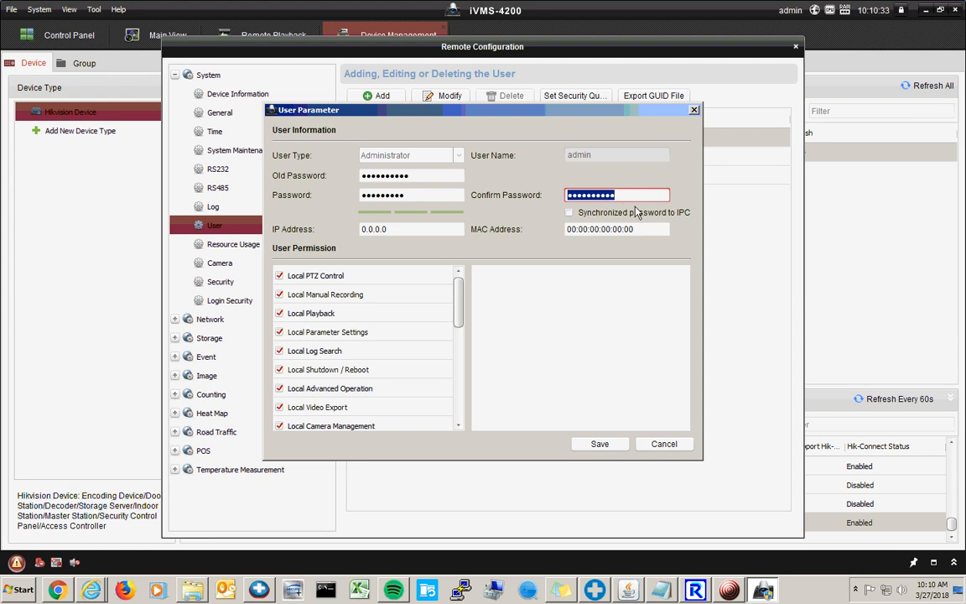
type("•••••••")
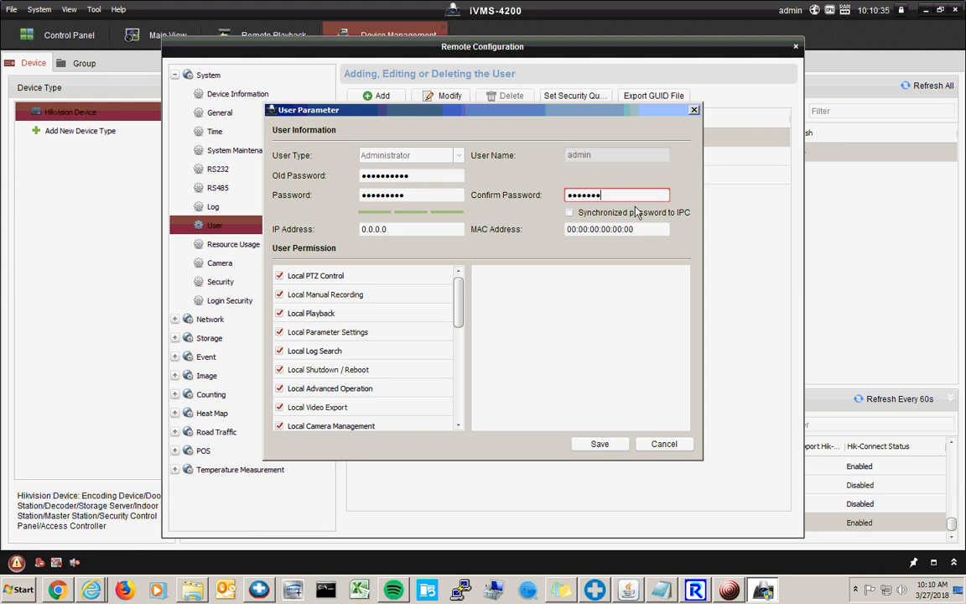
type("•")
left_click(600, 444)
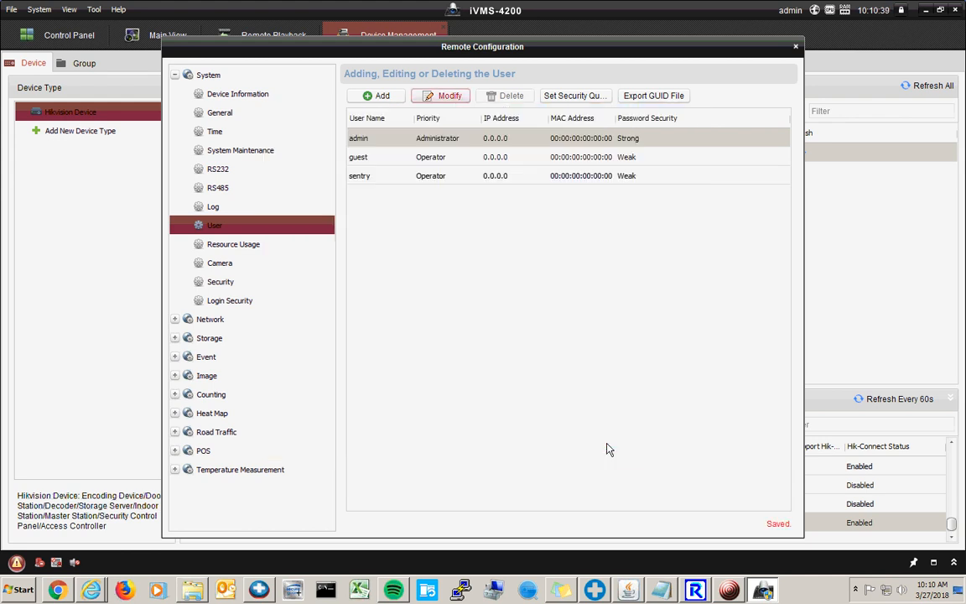
- Replace the Sentry device's stored login password with the new admin password and apply
key("Escape")
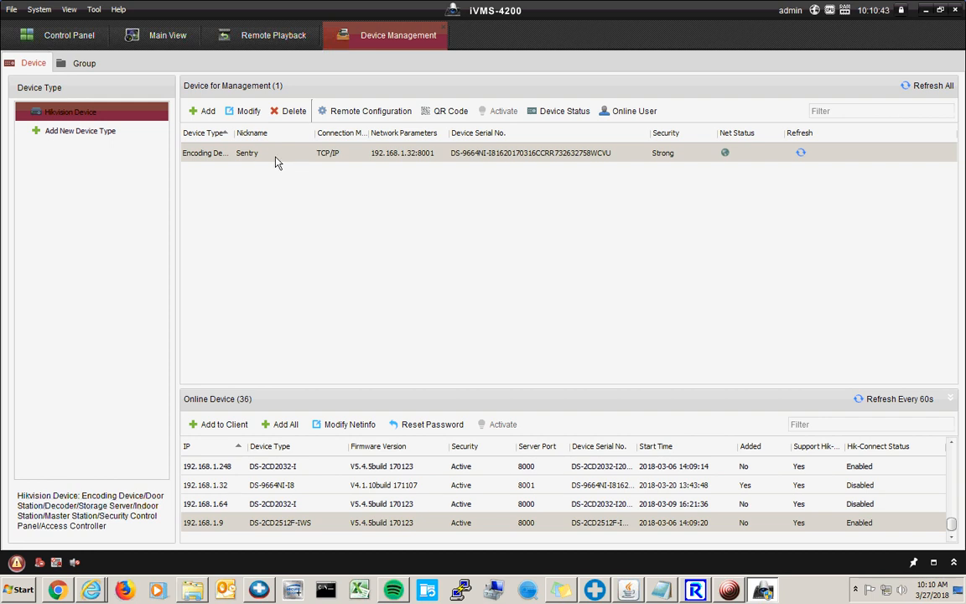
double_click(384, 160)
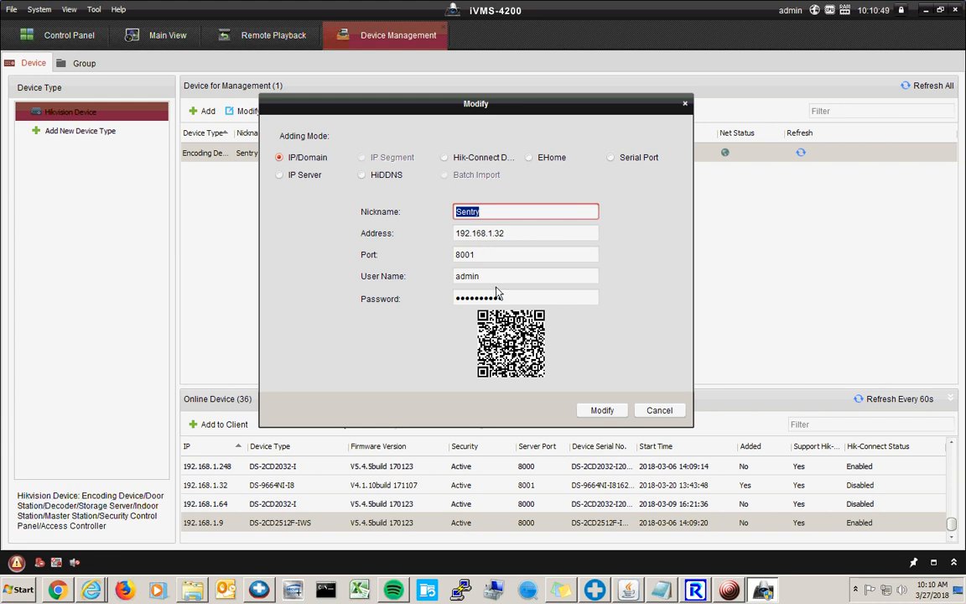
left_click(534, 299)
left_click_drag(534, 299, 415, 302)
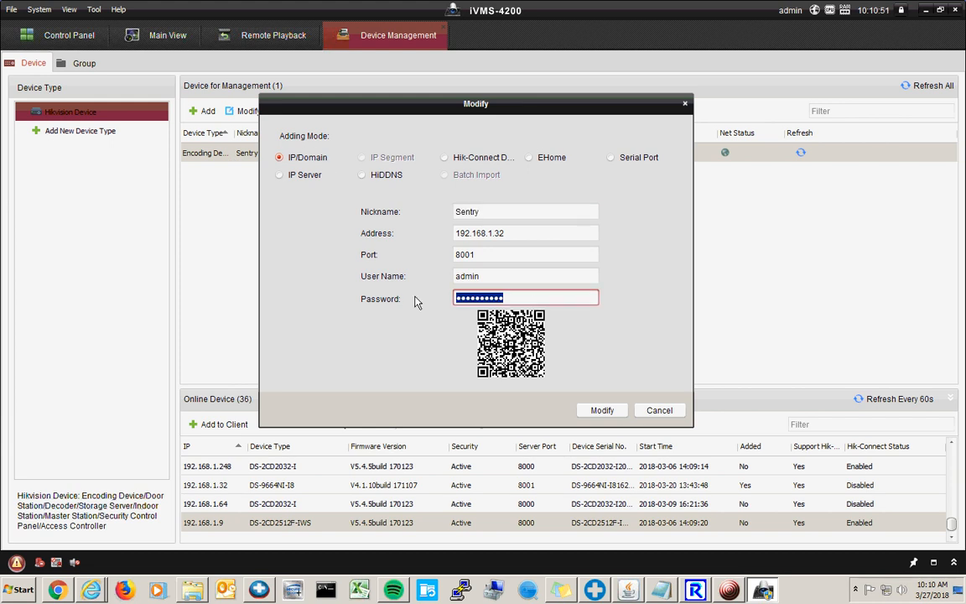
type("a•••••••")
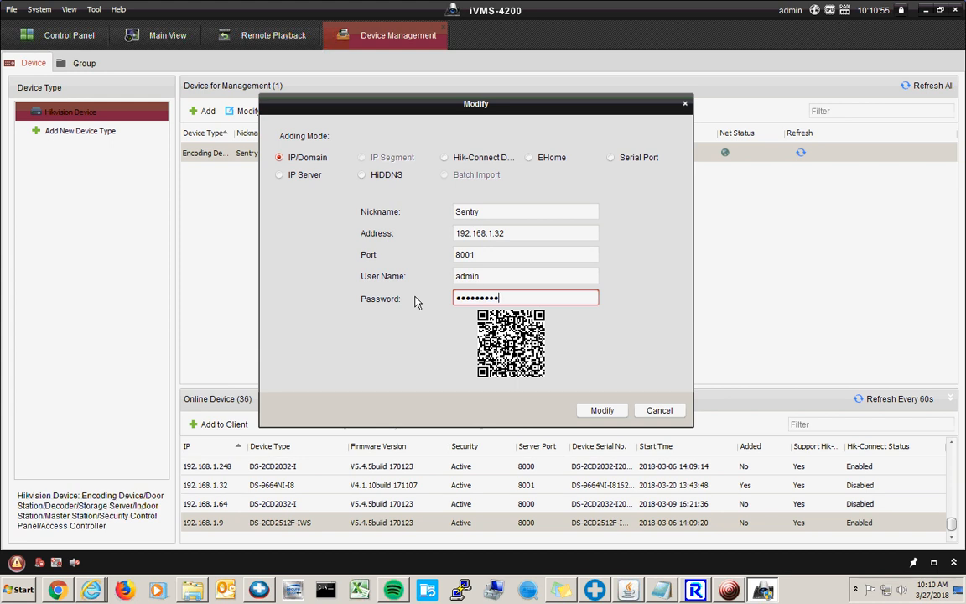
key("Return")
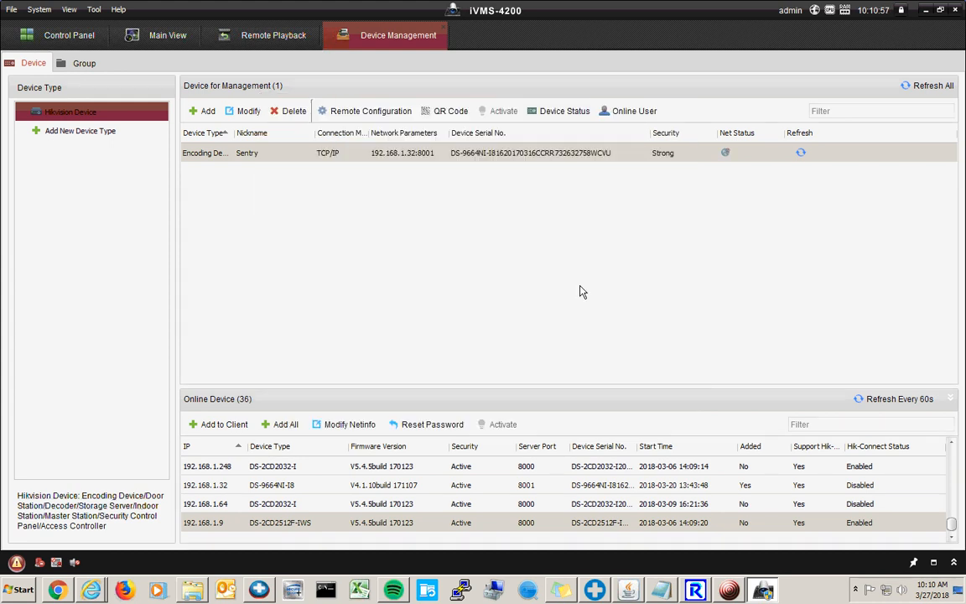
- Reopen the Sentry device's connection settings (192.168.1.32, port 8001, admin) and cancel without saving
mouse_move(731, 157)
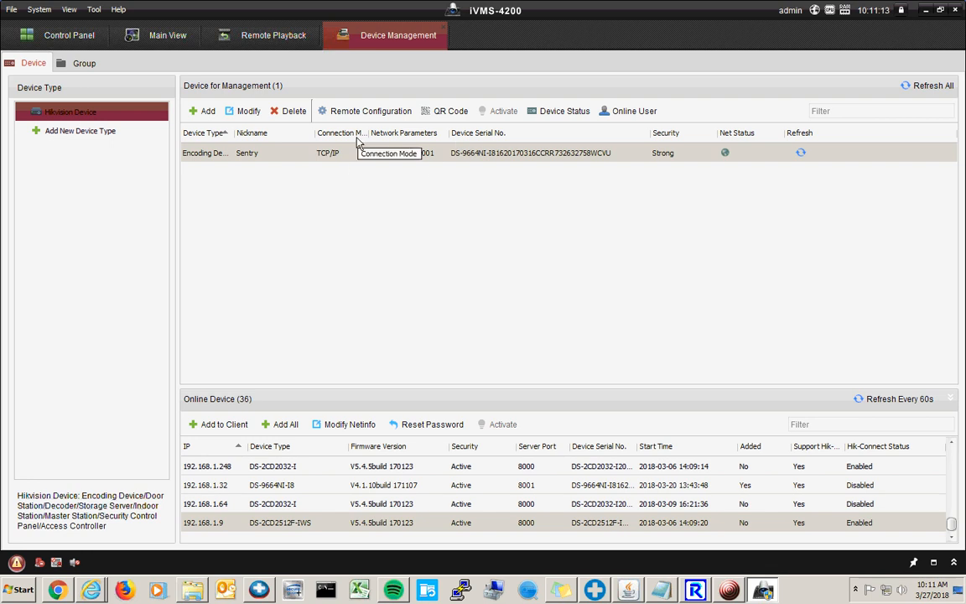
double_click(390, 151)
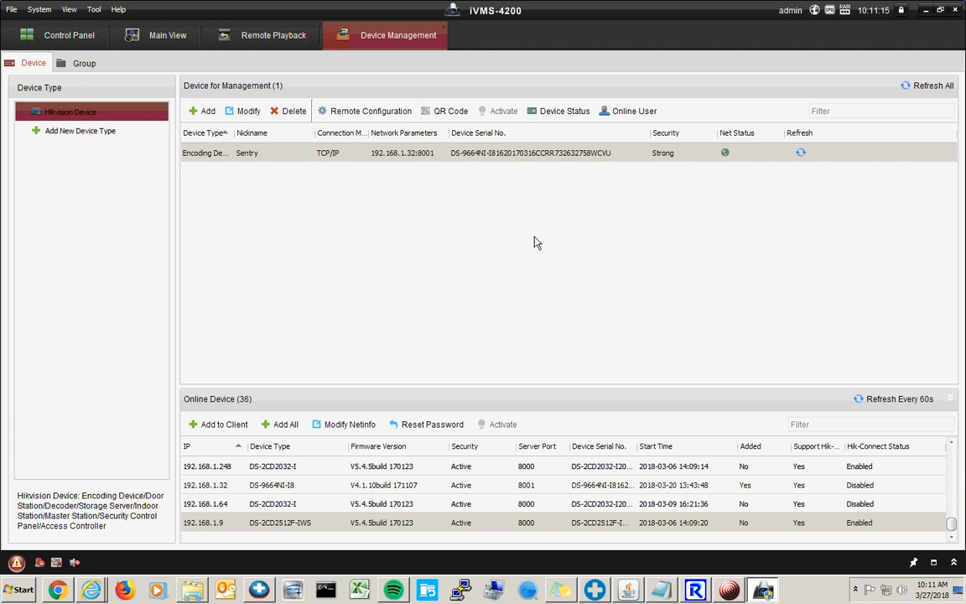
double_click(474, 276)
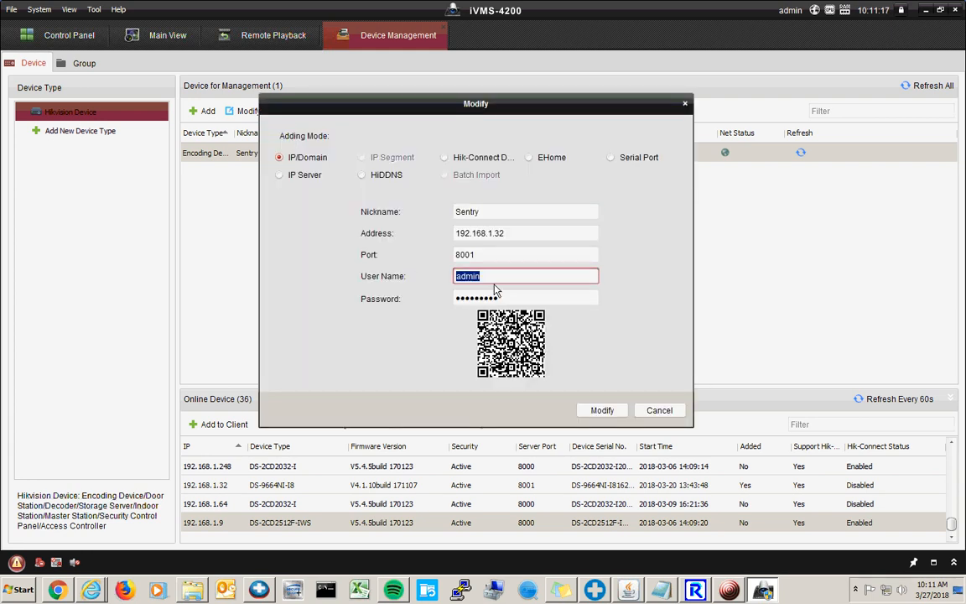
left_click(523, 297)
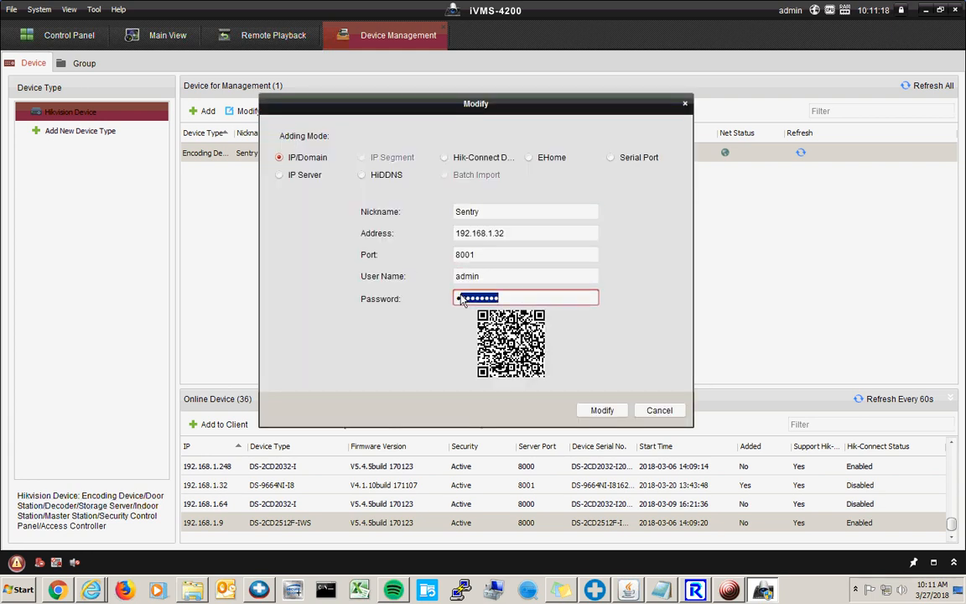
left_click(517, 298)
left_click_drag(517, 293, 426, 296)
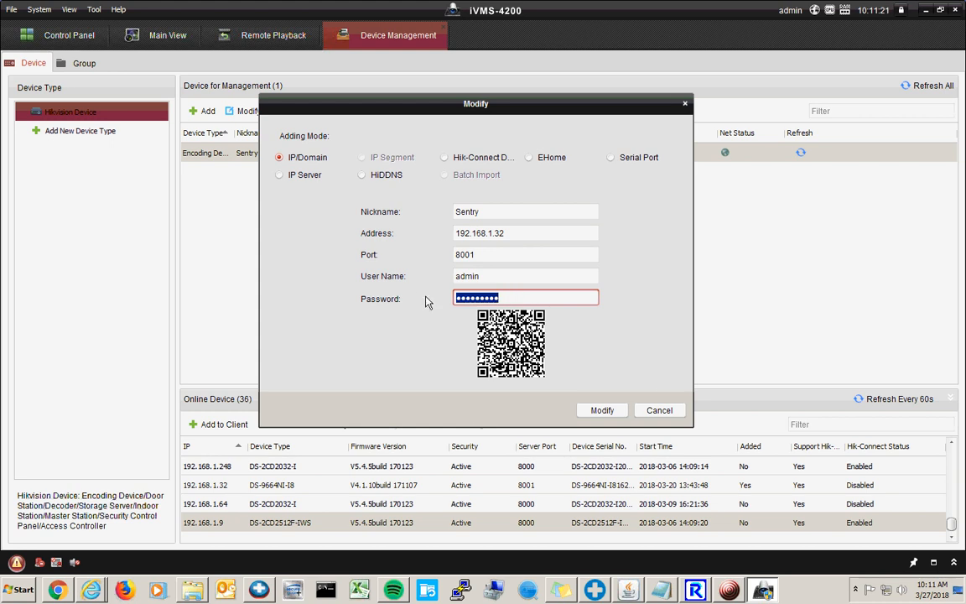
left_click(673, 411)
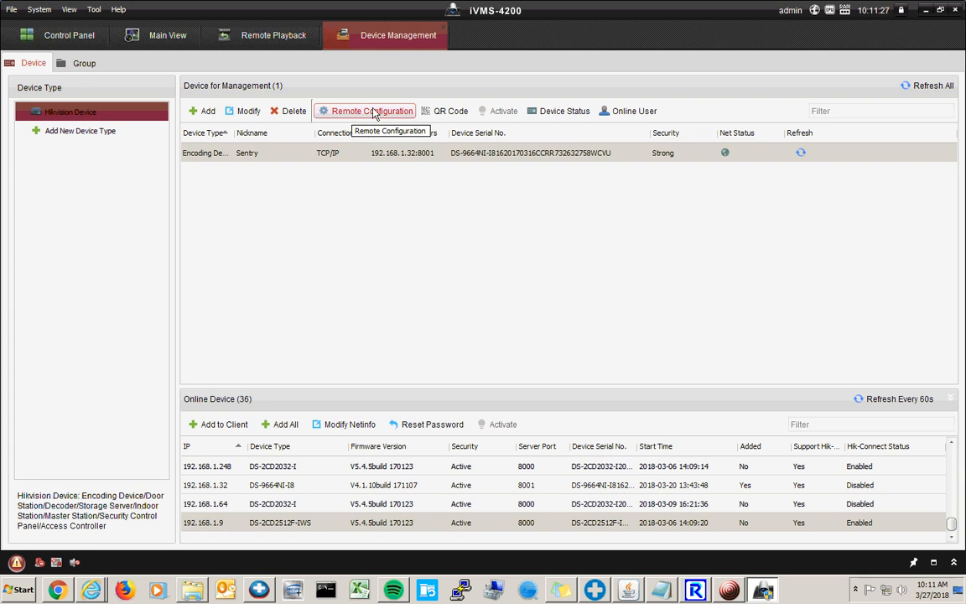
- Open the Sentry recorder's System > User list and start adding a new user
left_click(374, 113)
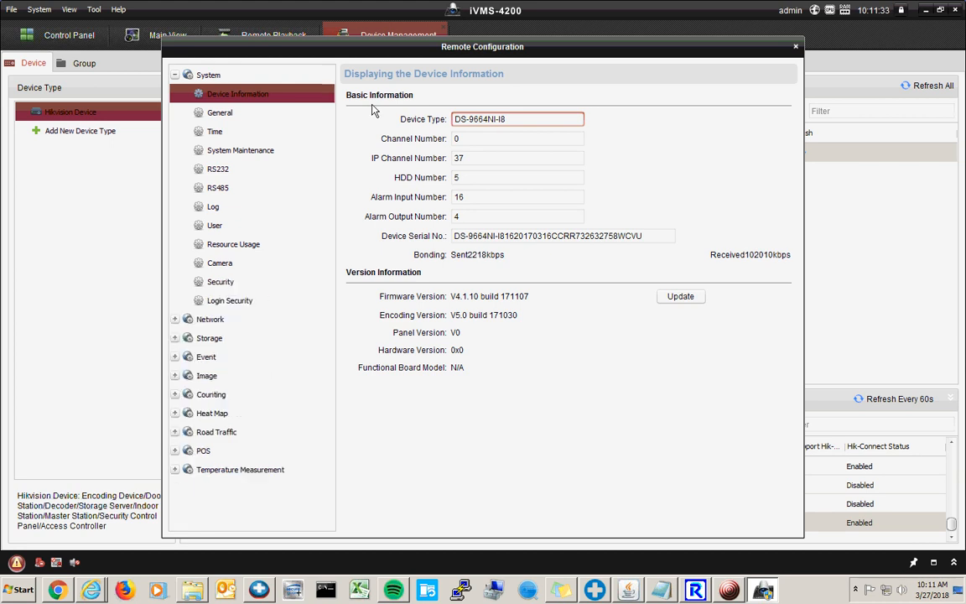
left_click(247, 227)
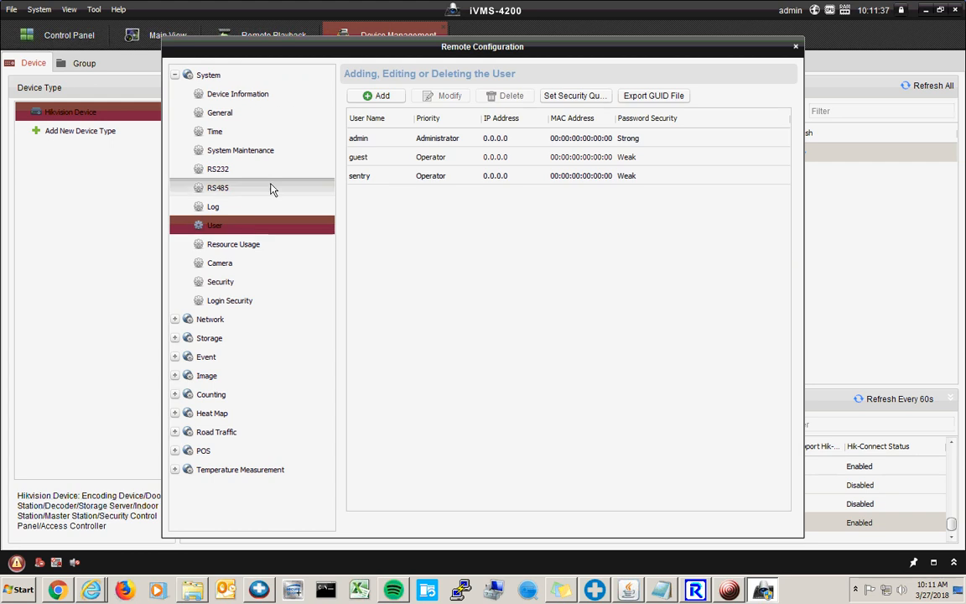
left_click(383, 98)
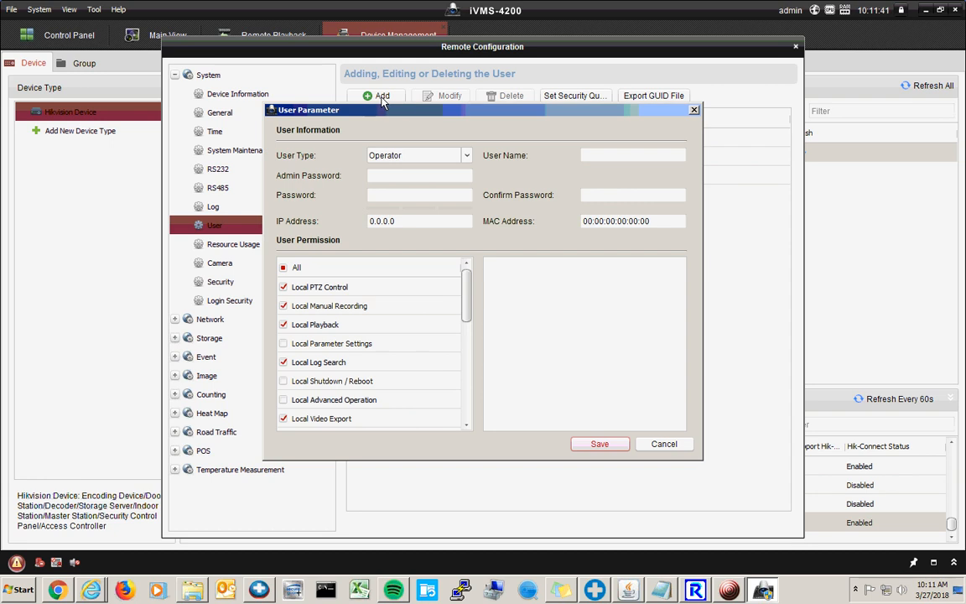
- Fill in user name test, the admin password, and the new password with confirmation
left_click(592, 156)
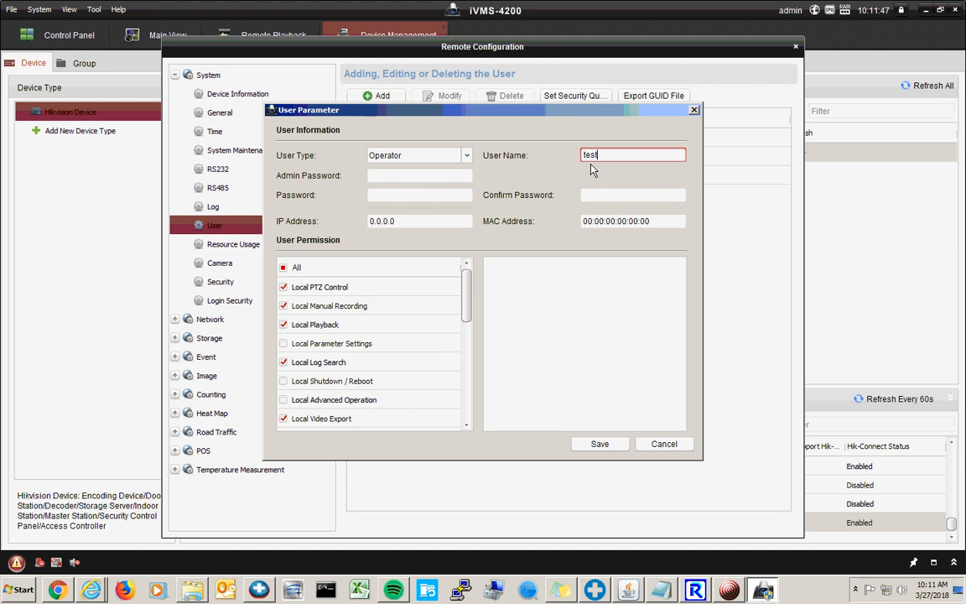
key("Tab")
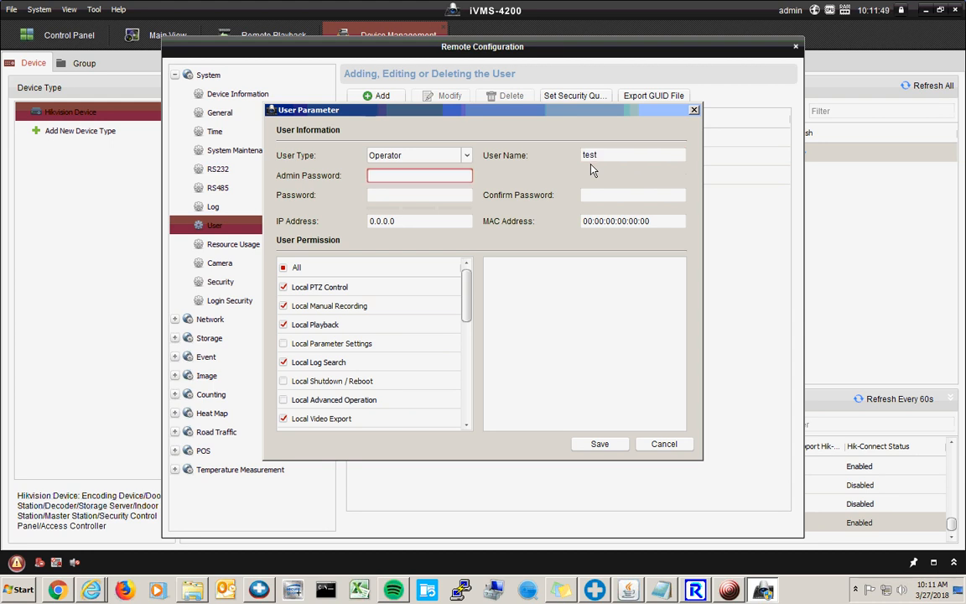
type("*********")
left_click(430, 202)
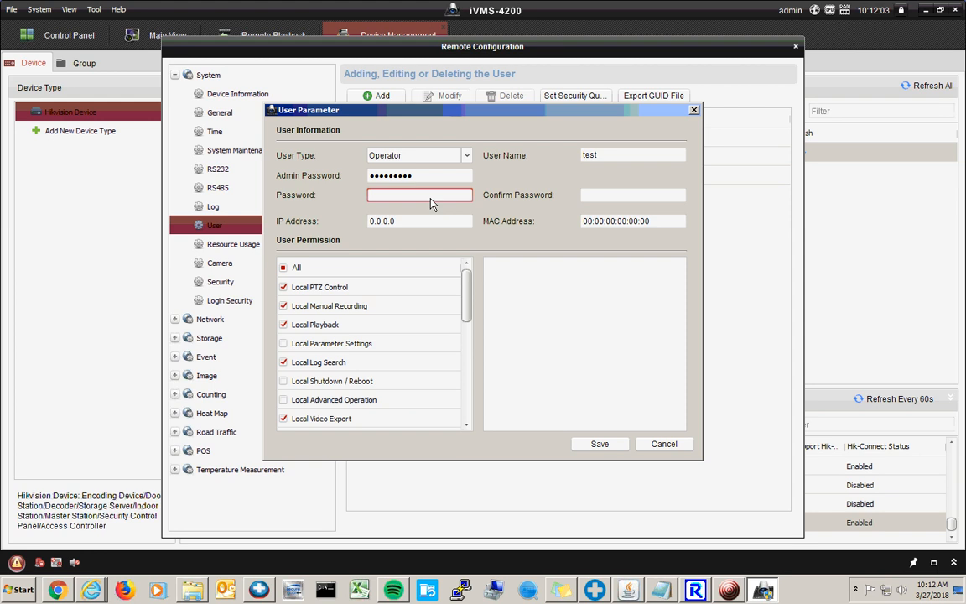
type("*********")
key("Tab")
type("*********")
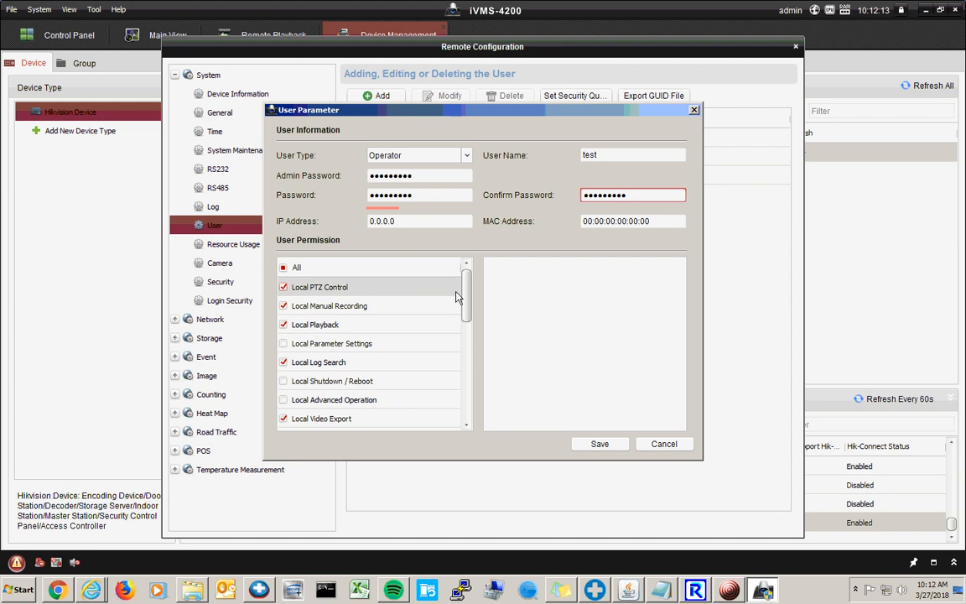
- Remove Local PTZ Control and Local Log Search permissions, keeping Local Video Export
mouse_move(460, 299)
left_mouse_down()
mouse_move(457, 419)
mouse_move(461, 267)
mouse_move(462, 394)
mouse_move(461, 267)
mouse_move(463, 384)
mouse_move(457, 285)
left_mouse_up()
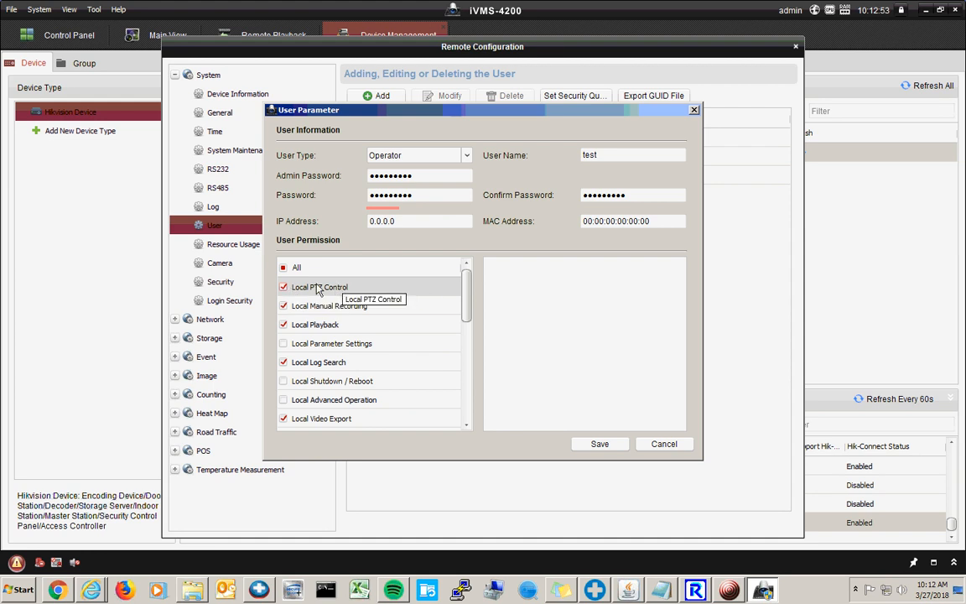
left_click(284, 286)
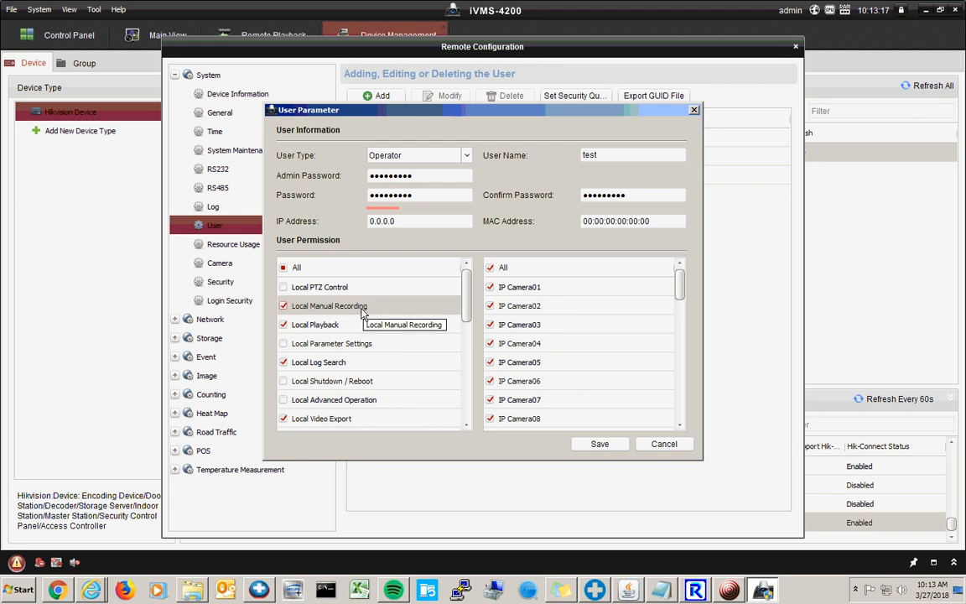
scroll(366, 310, "down", 1)
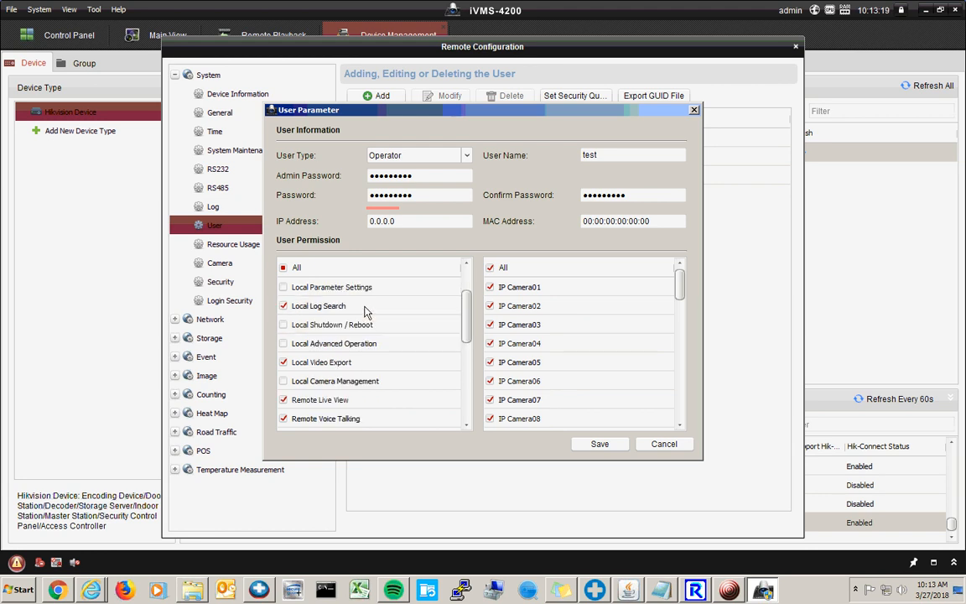
left_click(284, 306)
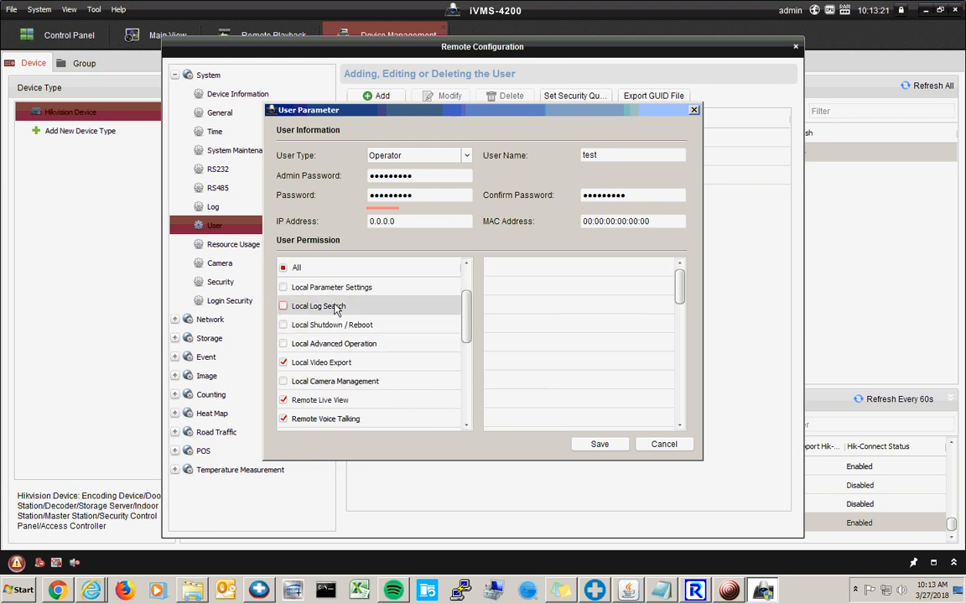
left_click(366, 363)
scroll(365, 363, "down", 1)
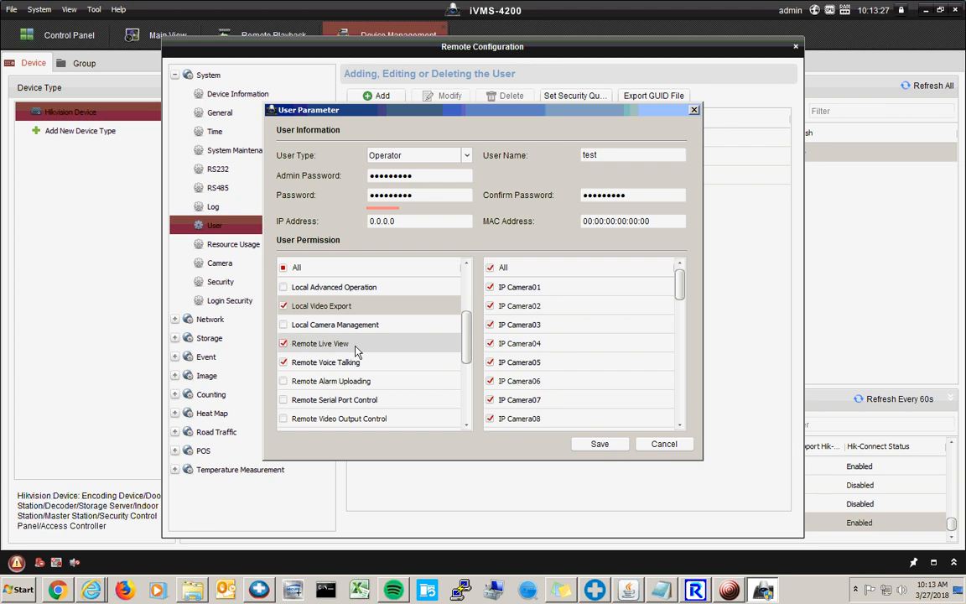
- Remove Remote Voice Talking, PTZ Control and Log Search/Status, then show Remote Live View's channels
left_click(358, 347)
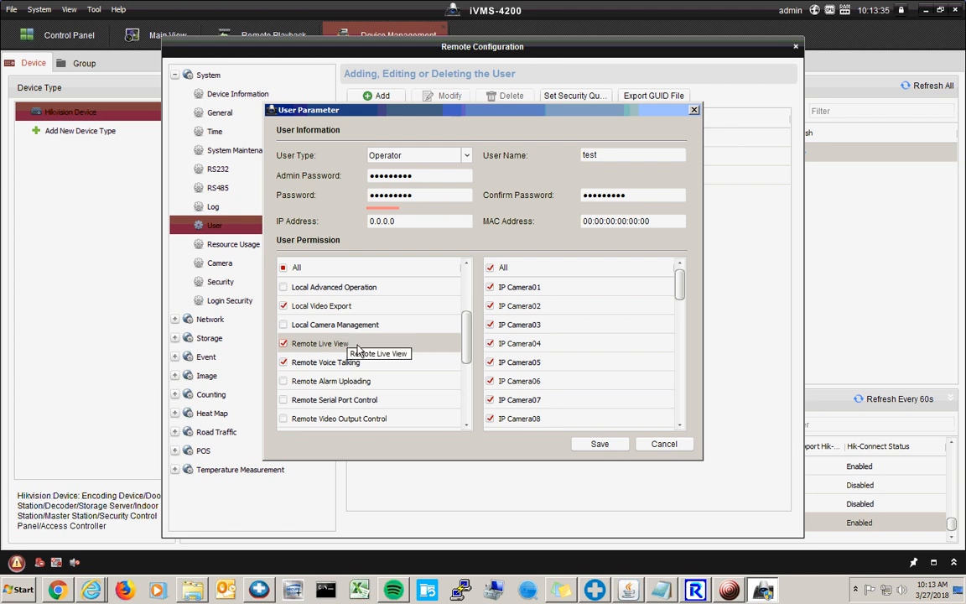
left_click(284, 364)
scroll(344, 364, "down", 2)
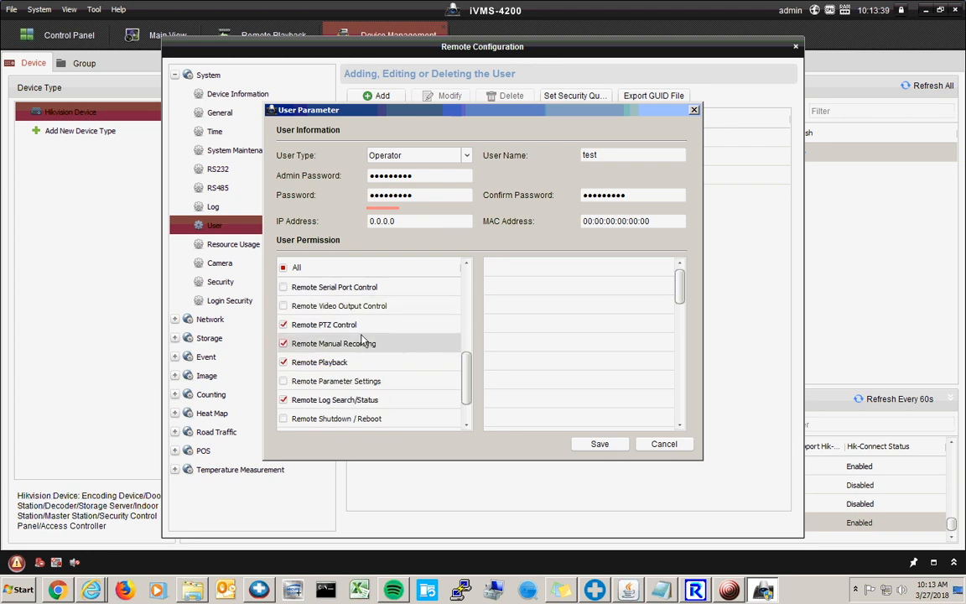
left_click(291, 326)
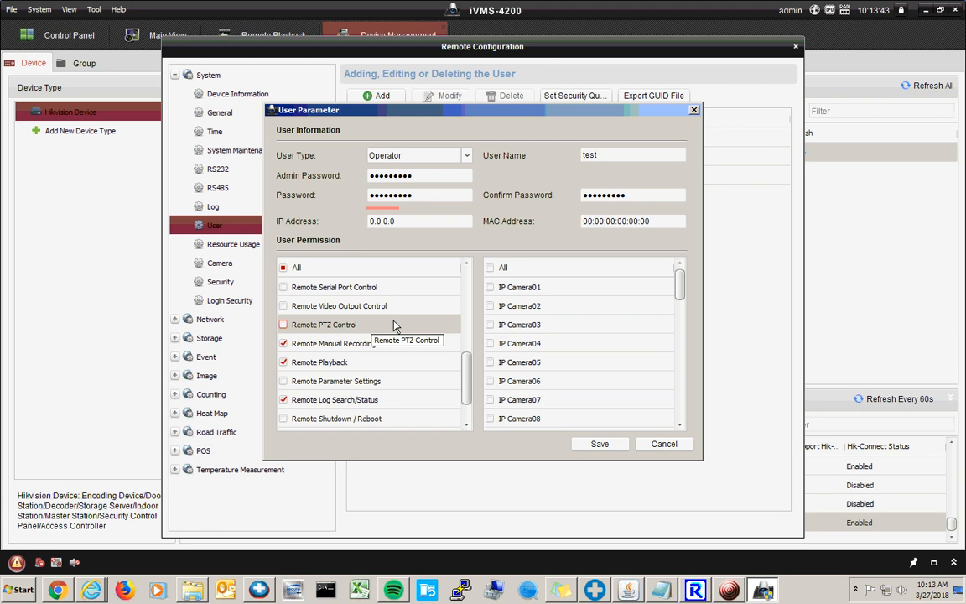
left_click(395, 344)
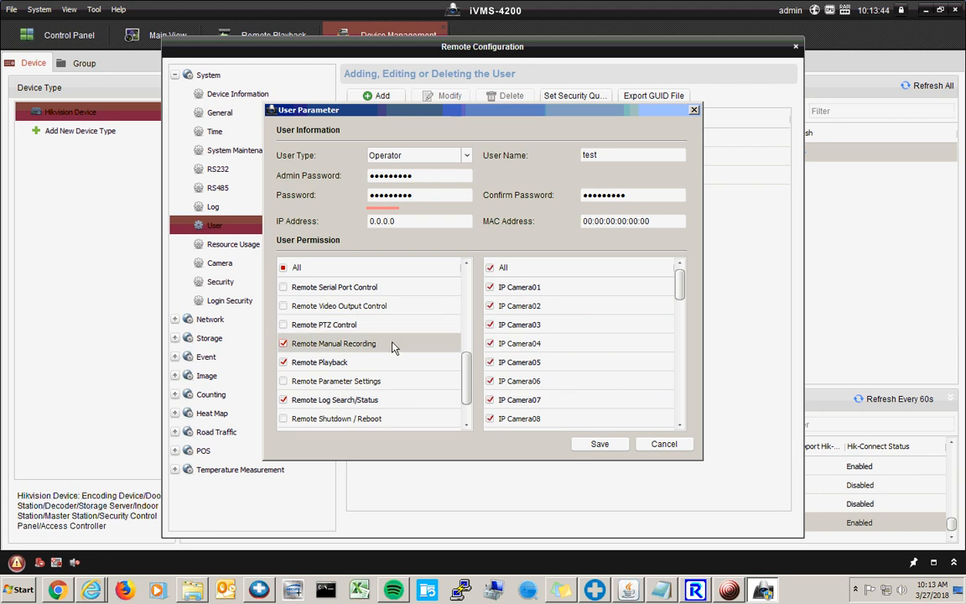
left_click(346, 364)
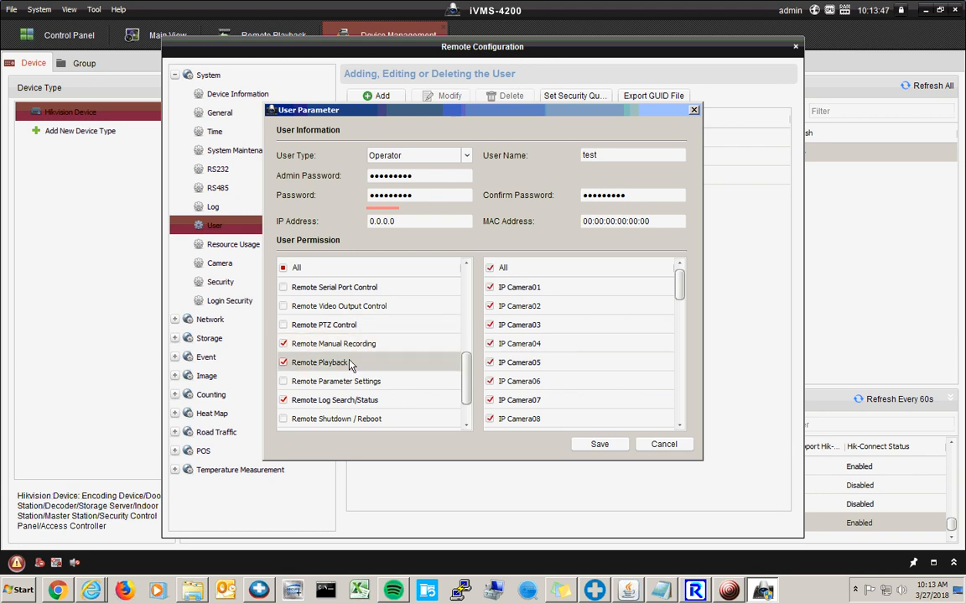
left_click(284, 401)
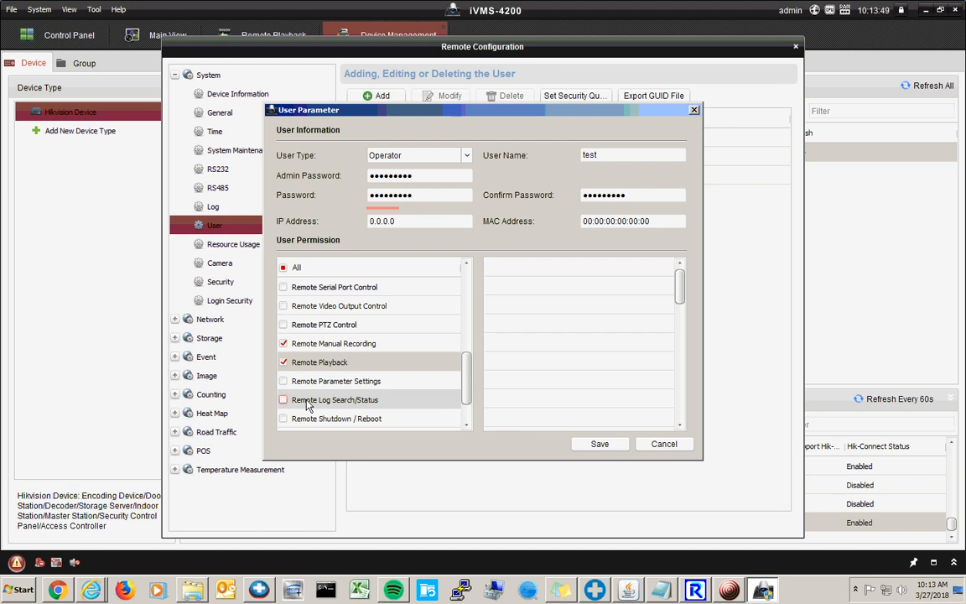
scroll(327, 364, "down", 1)
scroll(377, 385, "up", 1)
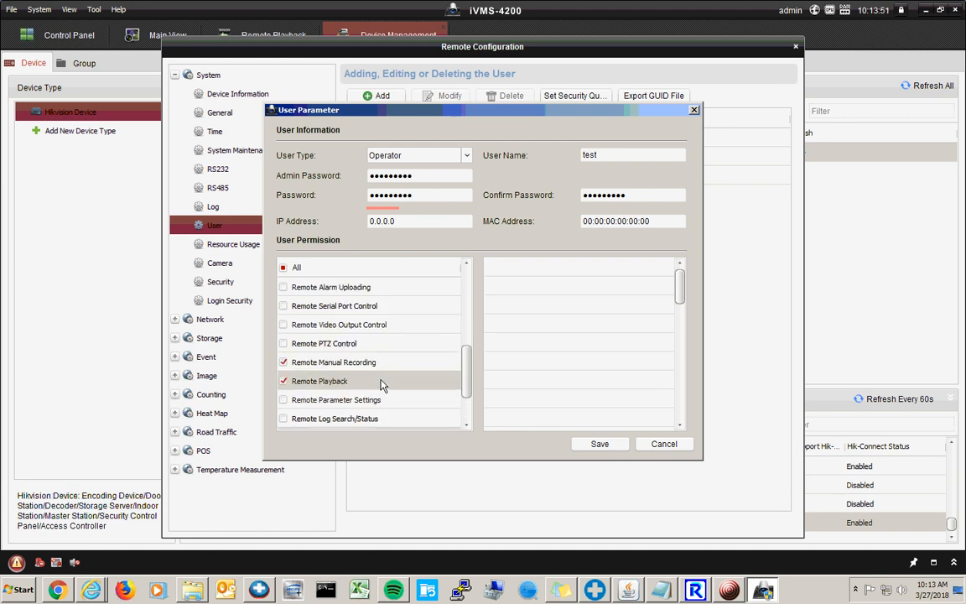
left_click_drag(459, 382, 468, 296)
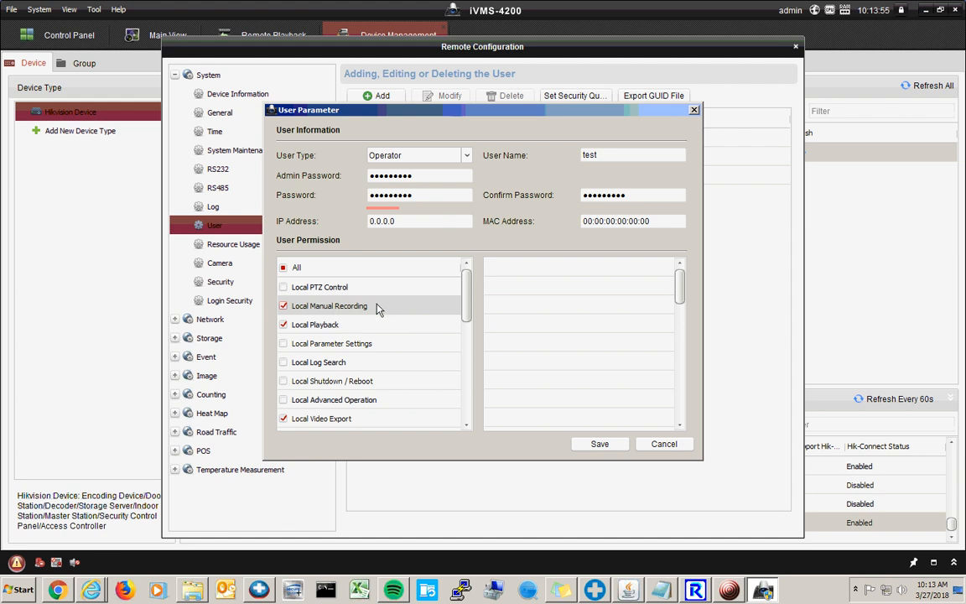
left_click_drag(468, 301, 460, 392)
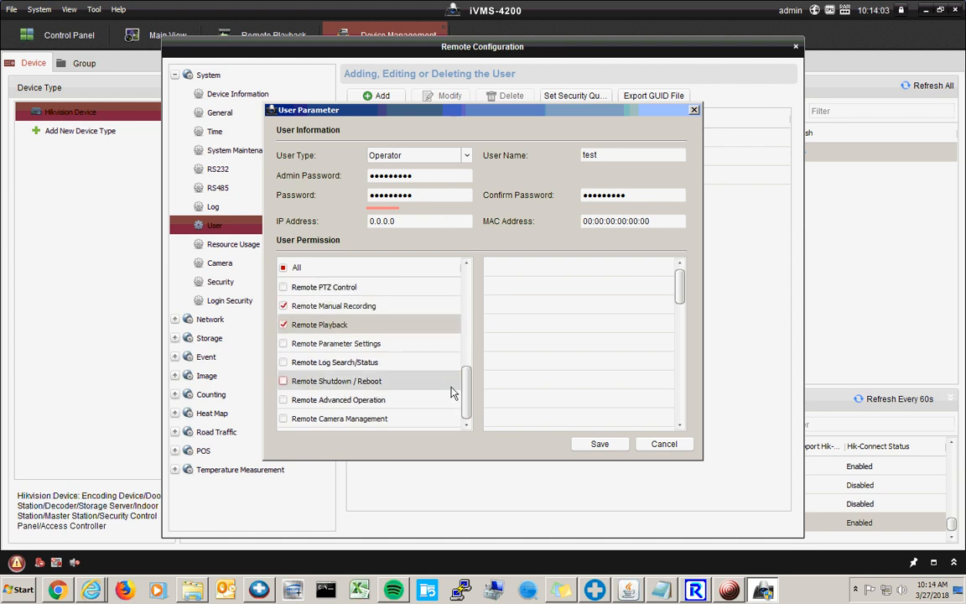
mouse_move(466, 394)
left_mouse_down()
mouse_move(467, 303)
mouse_move(476, 405)
left_mouse_up()
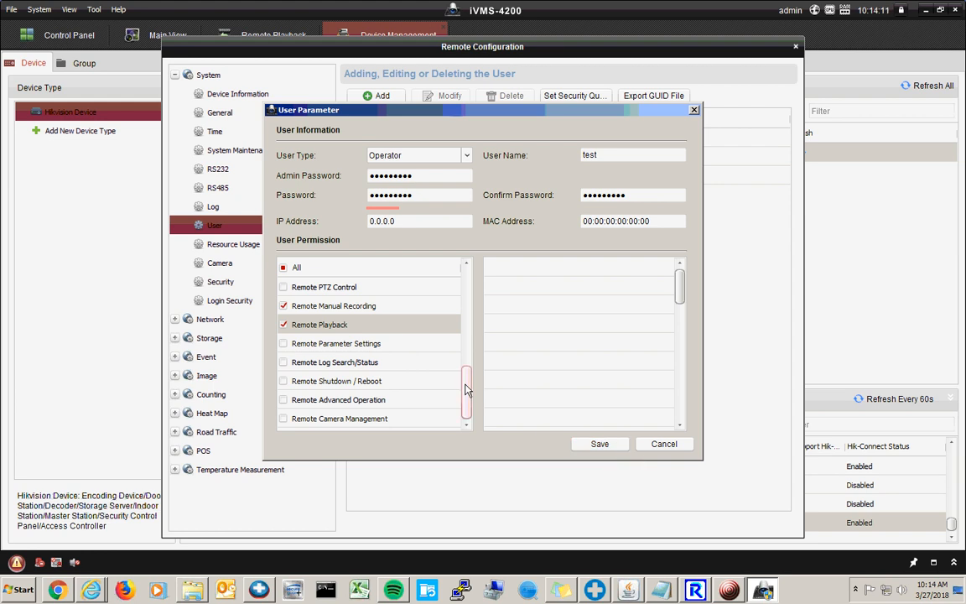
left_click_drag(467, 390, 469, 340)
left_click(400, 343)
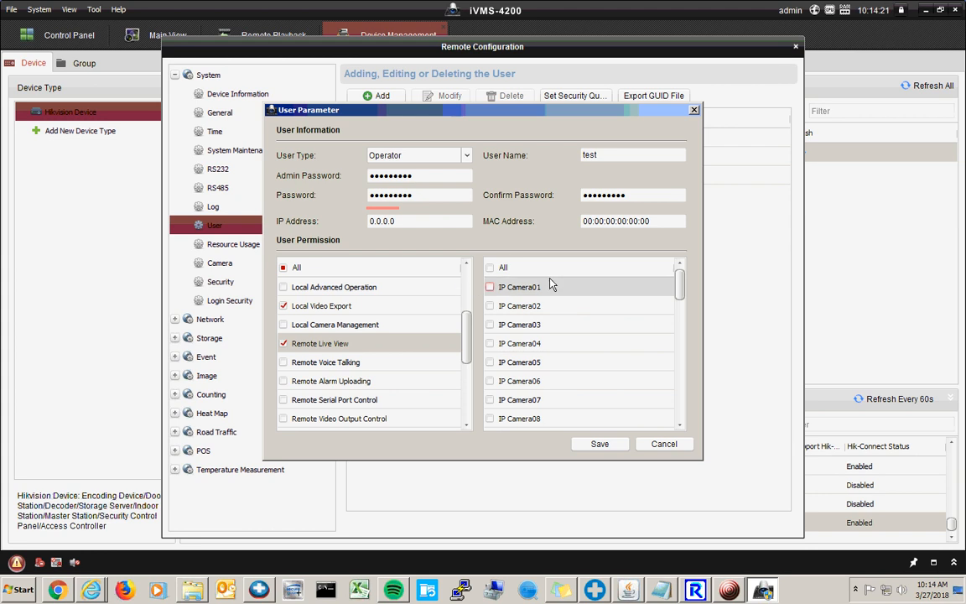
- Give Remote Live View and Remote Playback all camera channels except IP Camera01
mouse_move(680, 283)
left_mouse_down()
mouse_move(686, 412)
mouse_move(686, 275)
left_mouse_up()
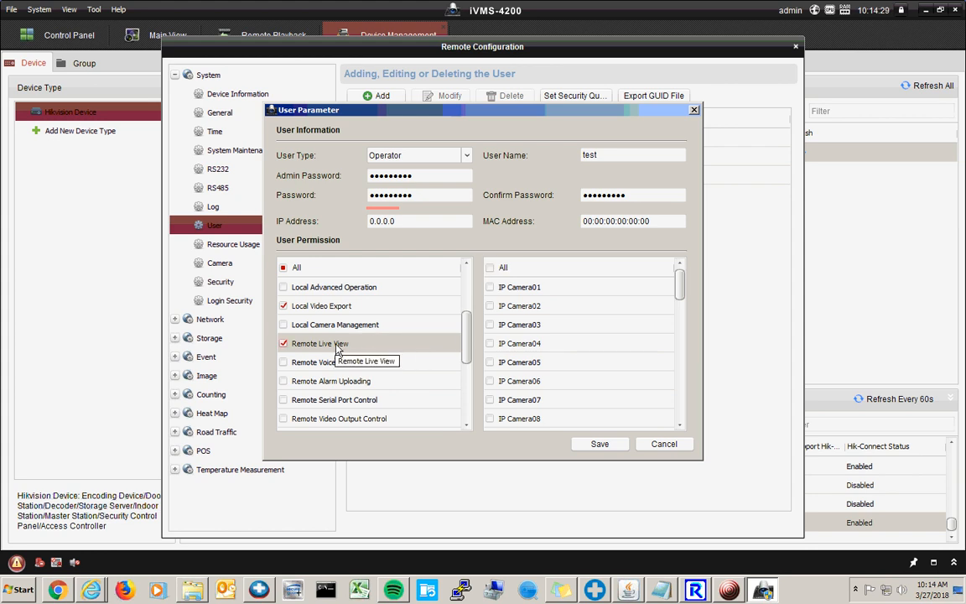
left_click(490, 268)
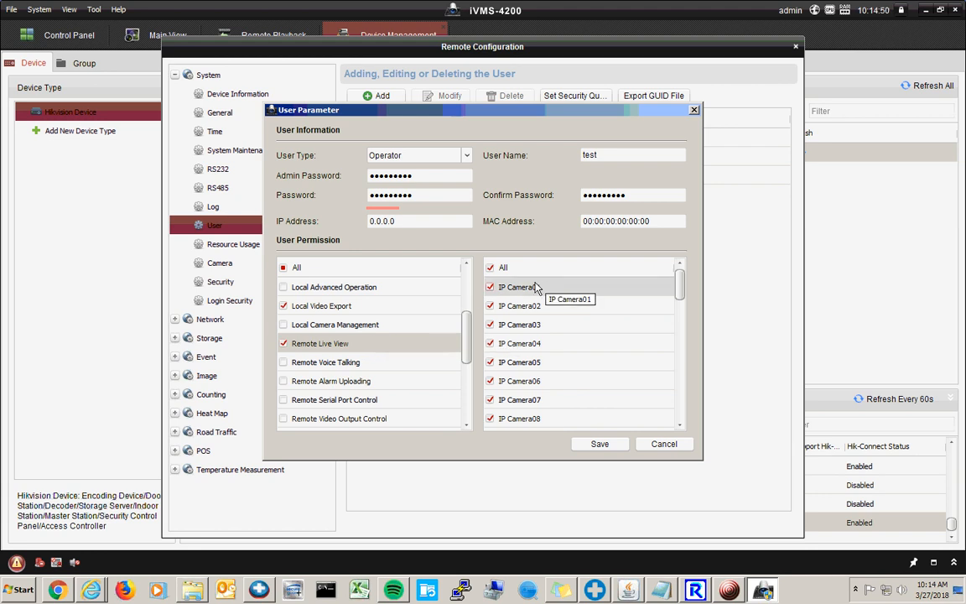
left_click(491, 288)
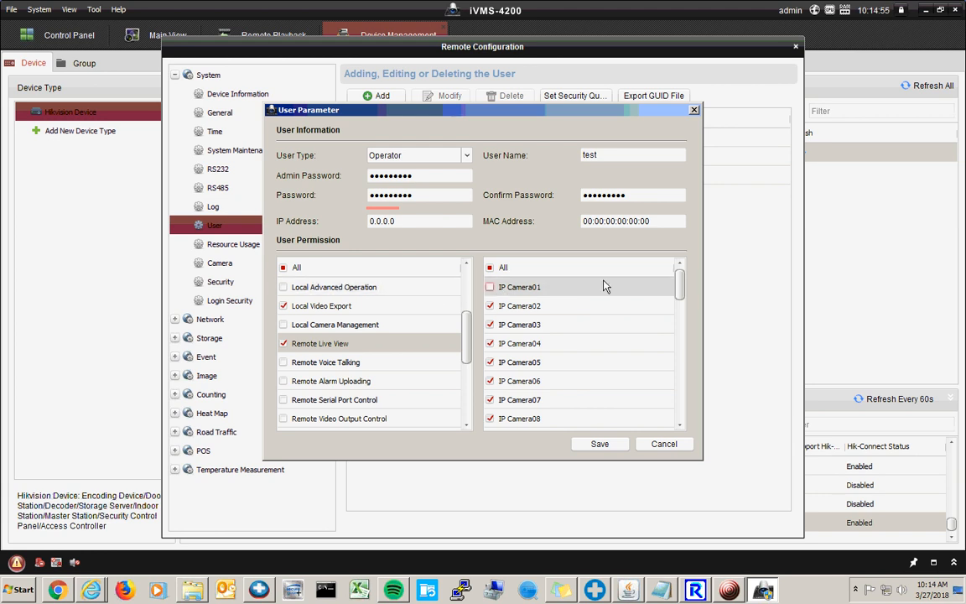
mouse_move(675, 287)
left_mouse_down()
mouse_move(677, 417)
mouse_move(668, 275)
left_mouse_up()
left_click_drag(464, 348, 469, 404)
left_click(377, 330)
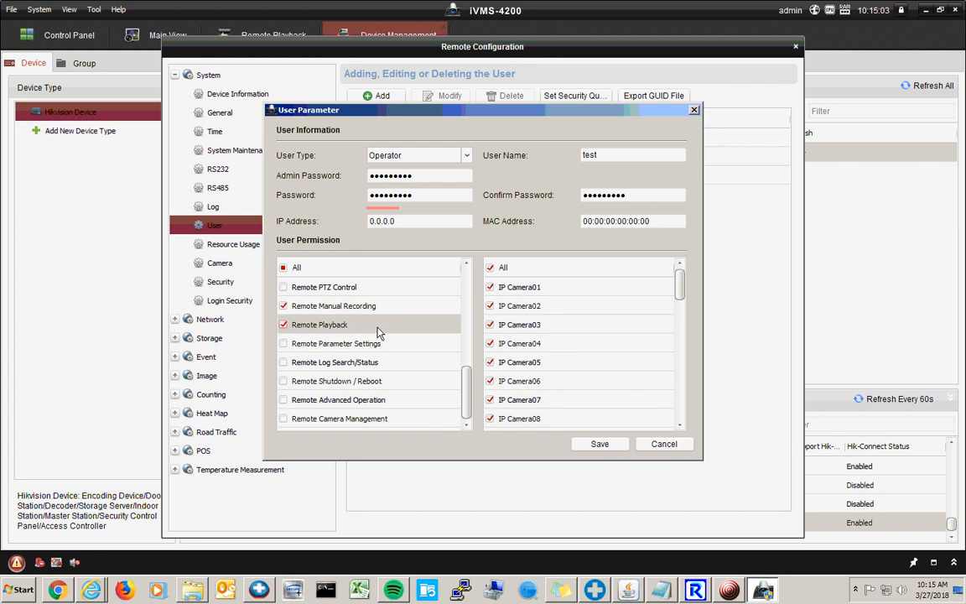
left_click(490, 288)
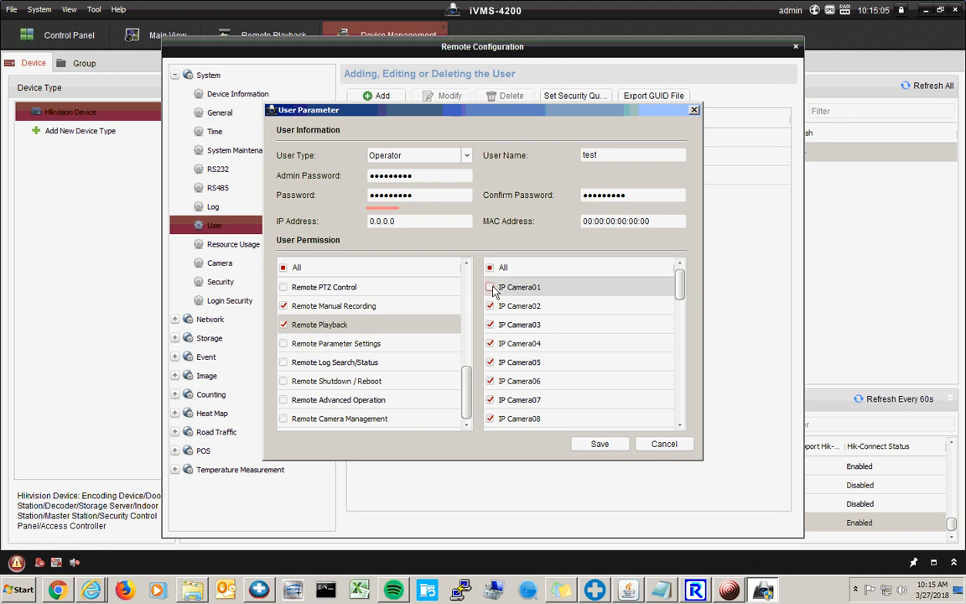
- Exclude IP Camera01 from Remote Manual Recording and Local Playback, then save the test user
left_click(444, 306)
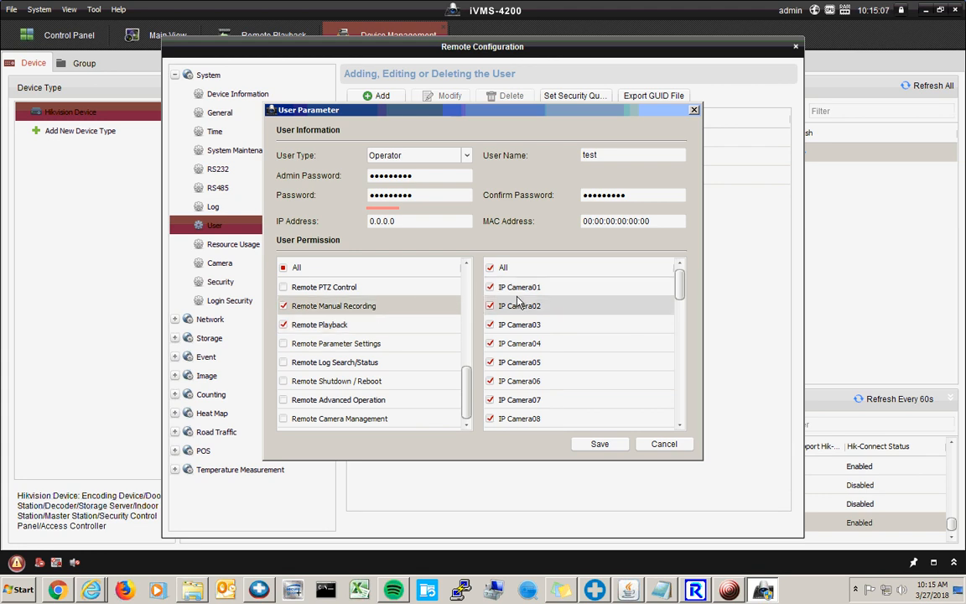
left_click(491, 287)
left_click(492, 287)
left_click_drag(468, 389, 468, 334)
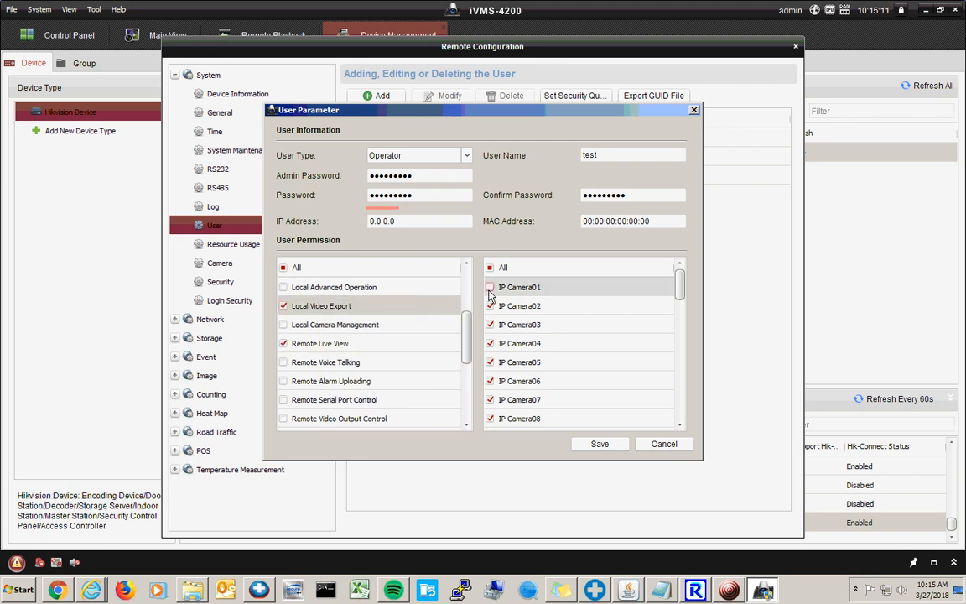
left_click_drag(468, 339, 466, 302)
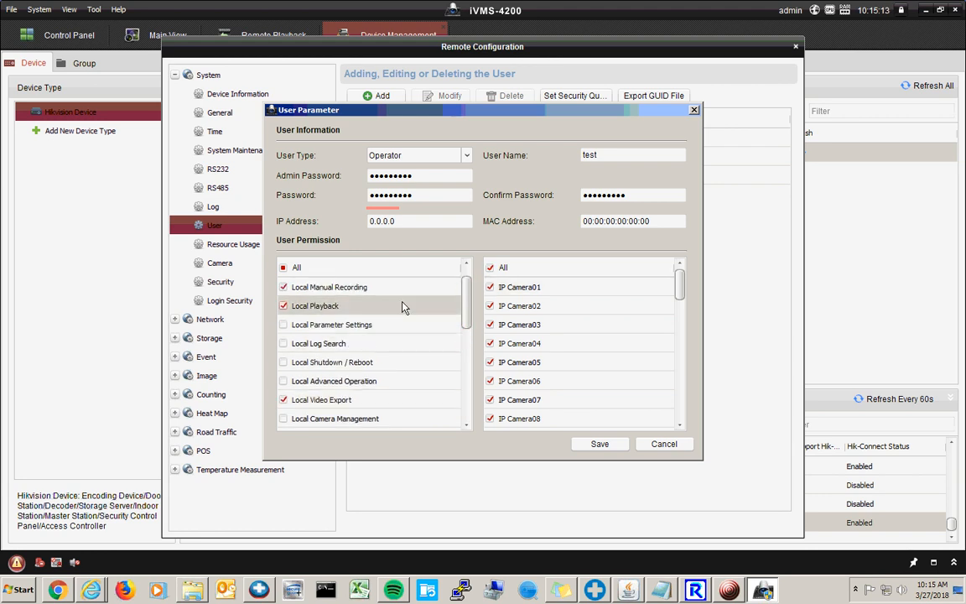
left_click(491, 287)
left_click(492, 287)
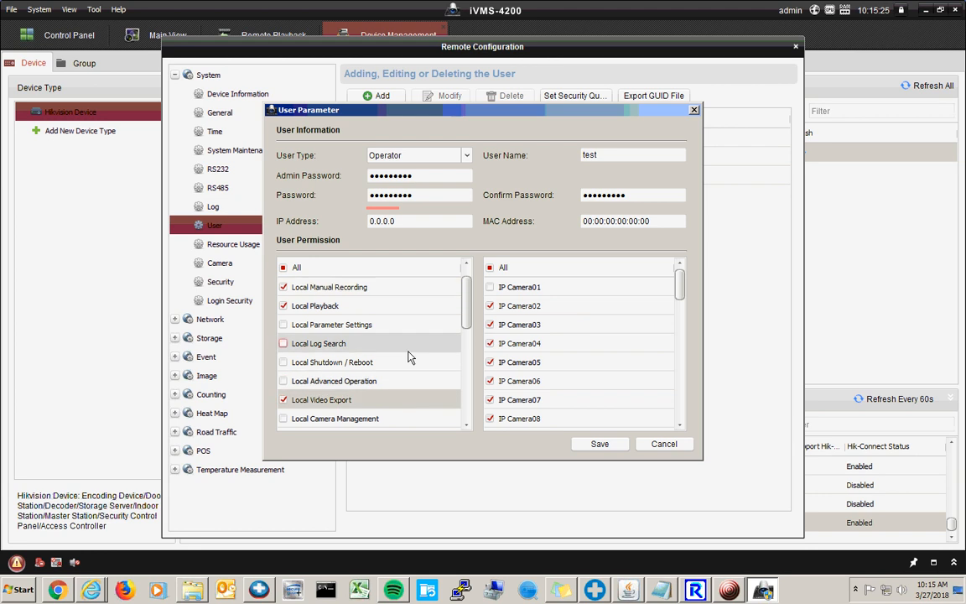
scroll(403, 352, "down", 4)
scroll(373, 344, "down", 1)
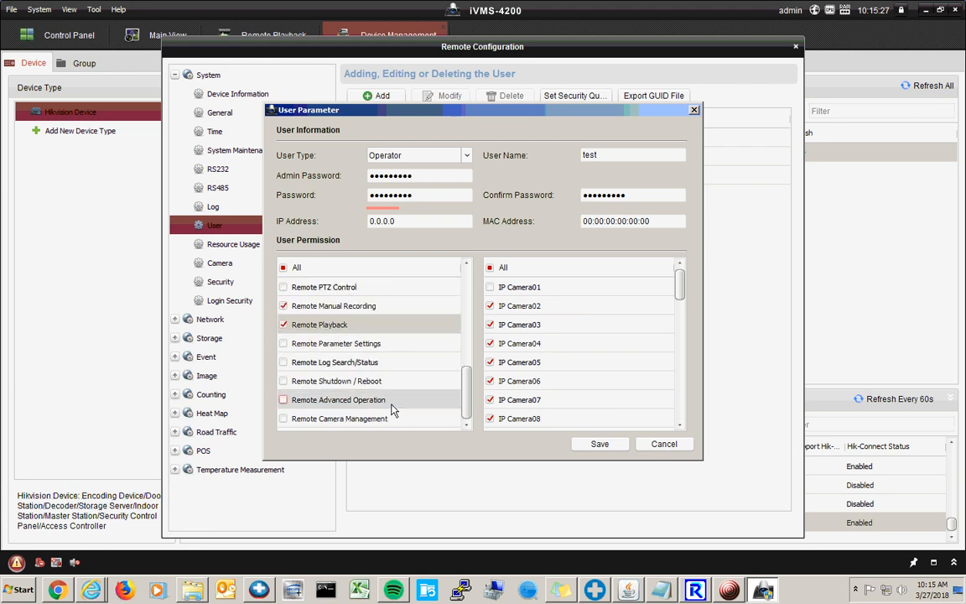
left_click(600, 446)
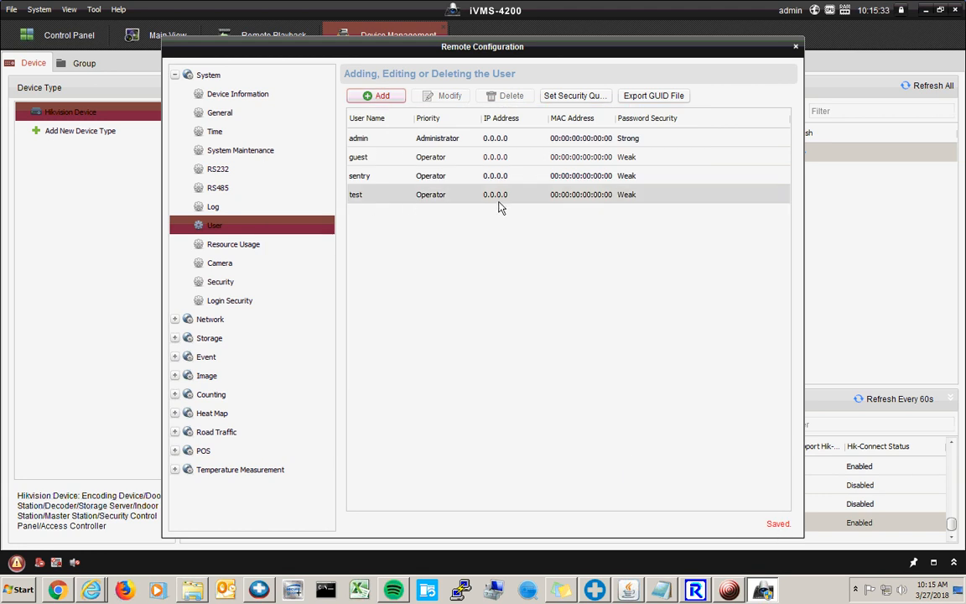
- Close the Remote Configuration window to return to Device Management
left_click(795, 47)
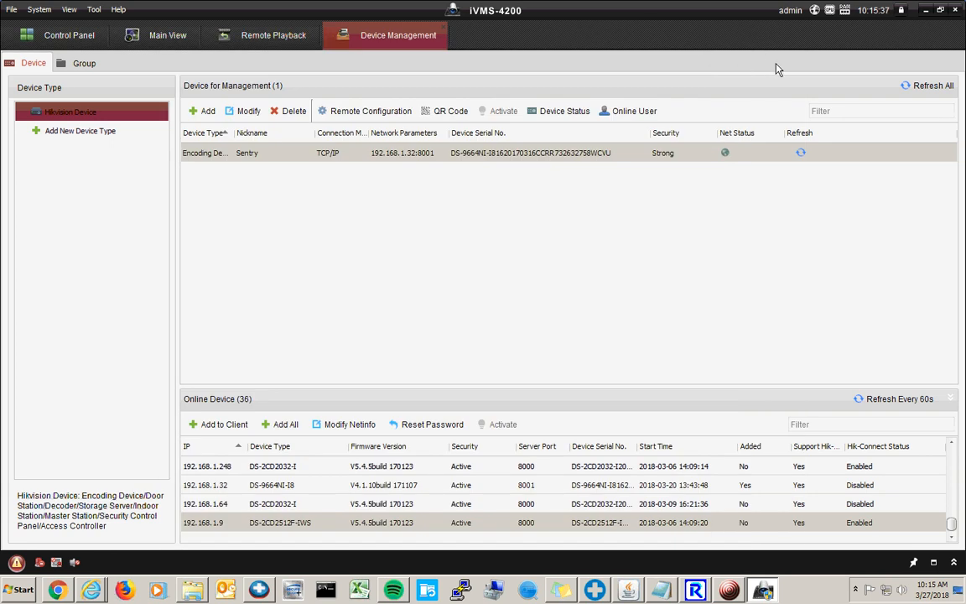
- Change the Sentry device's login to user name test with the test user's password and apply
double_click(360, 156)
left_click_drag(487, 277, 476, 277)
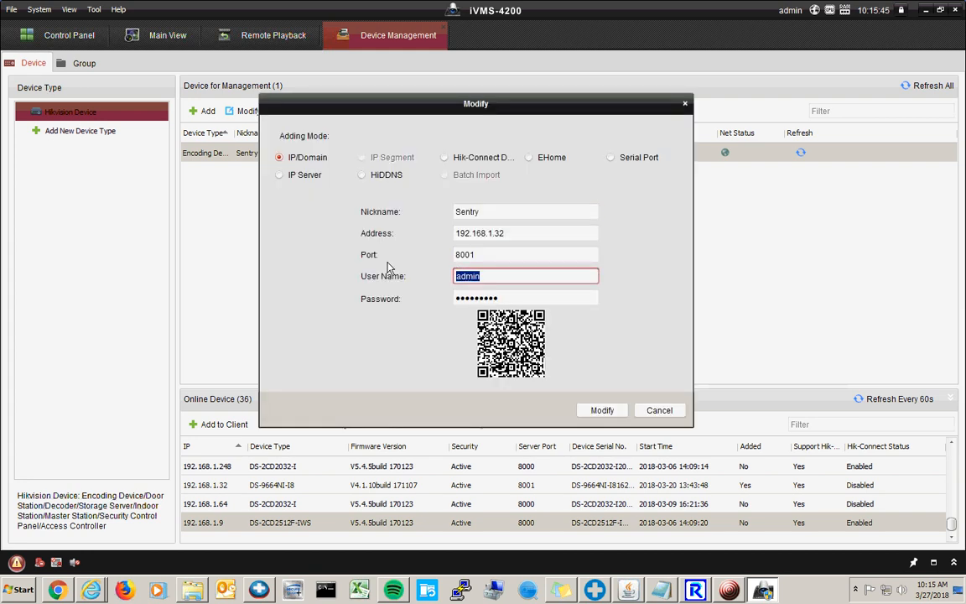
type("test")
key("Tab")
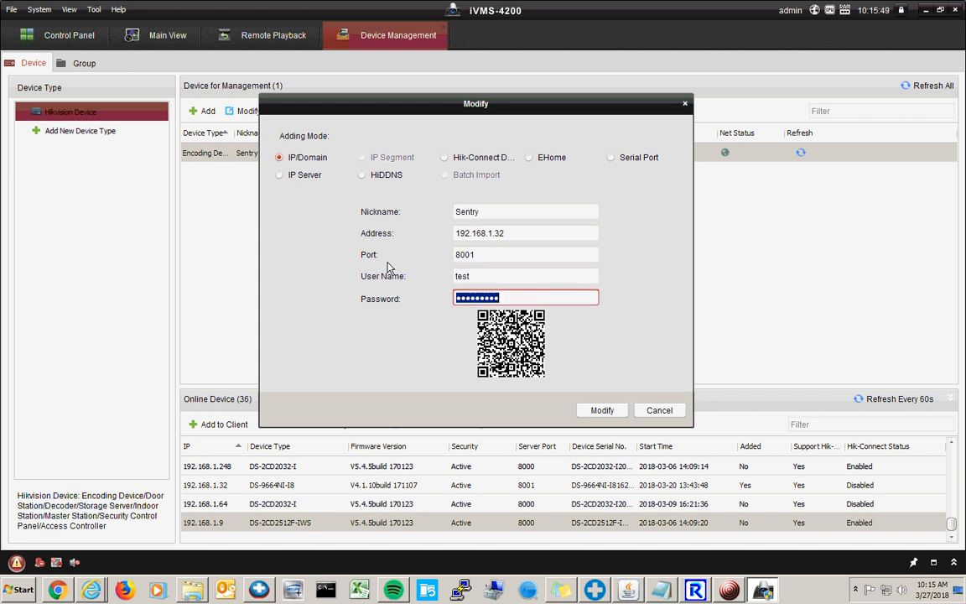
type("test123")
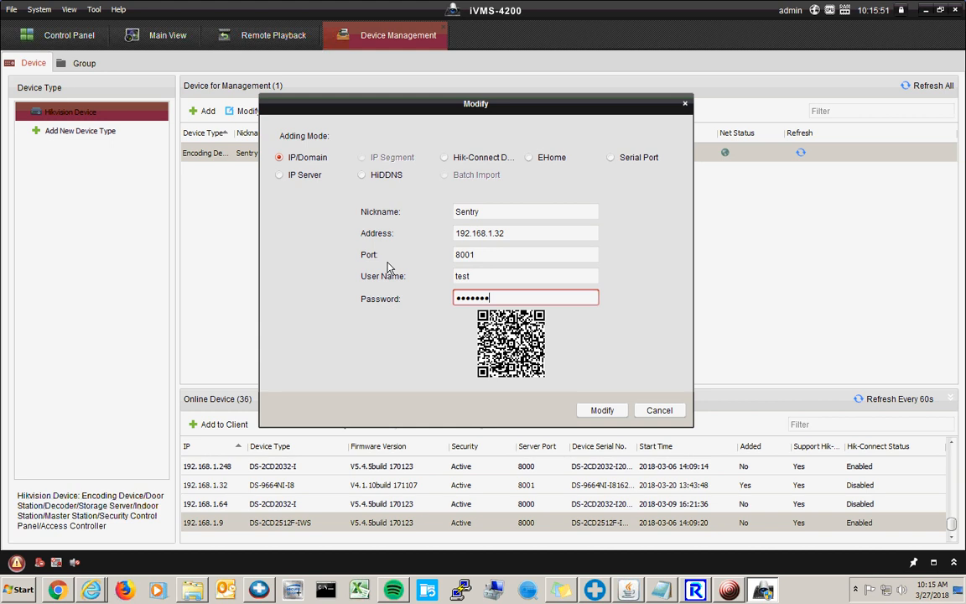
key("Tab")
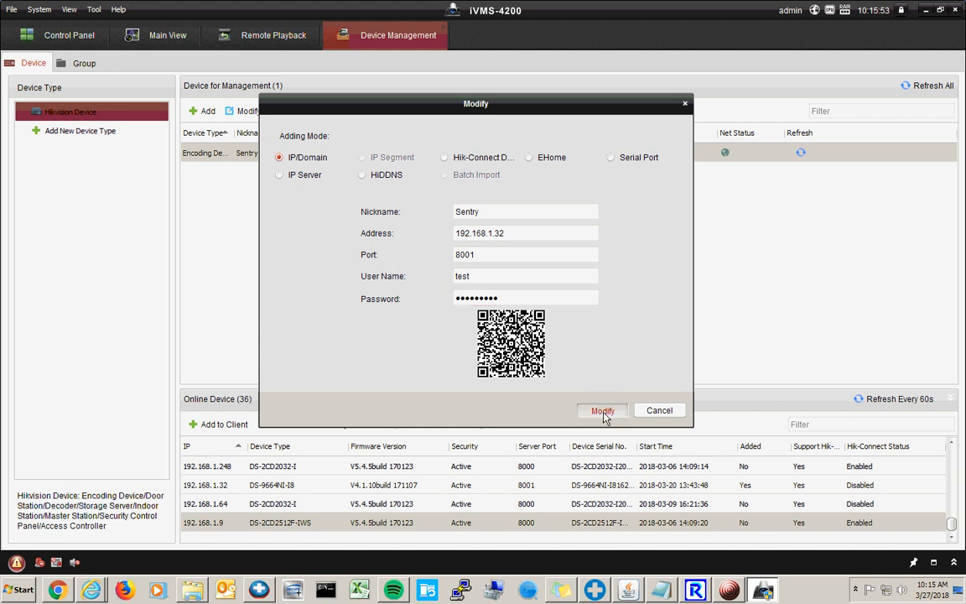
key("Return")
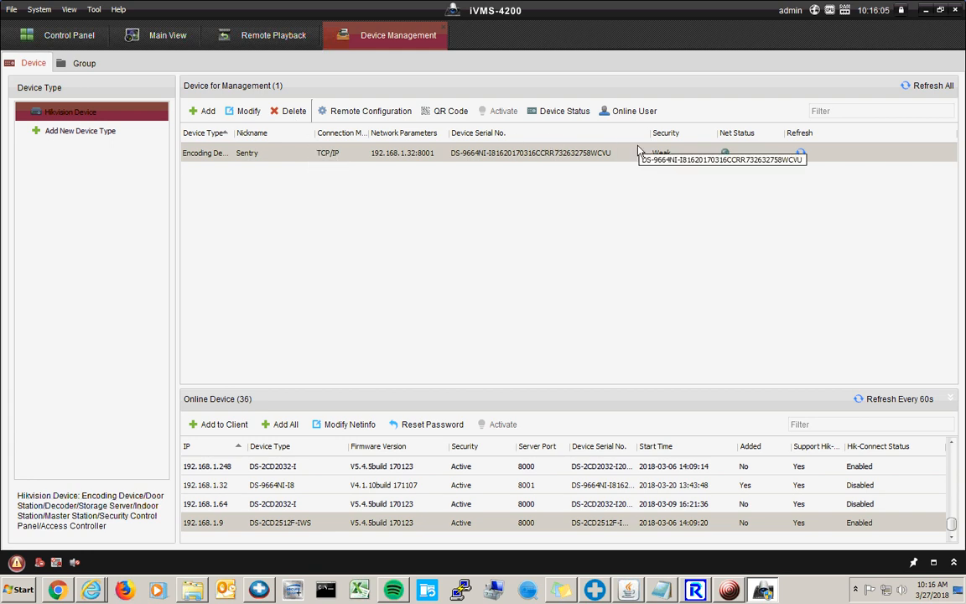
- Reopen the Sentry device settings to verify the test login, then cancel
double_click(560, 162)
key("Tab")
key("Tab")
key("Tab")
key("Tab")
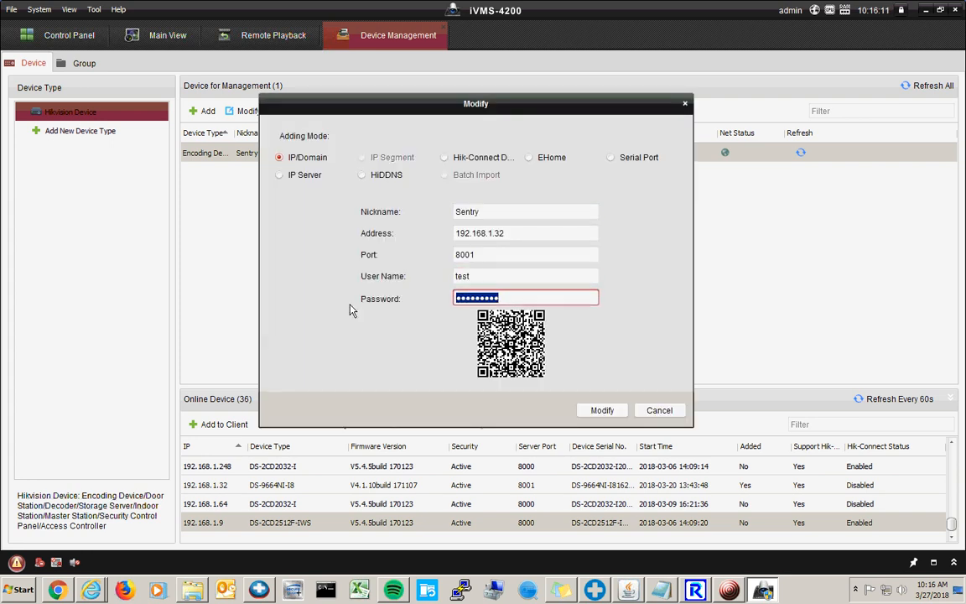
left_click(660, 411)
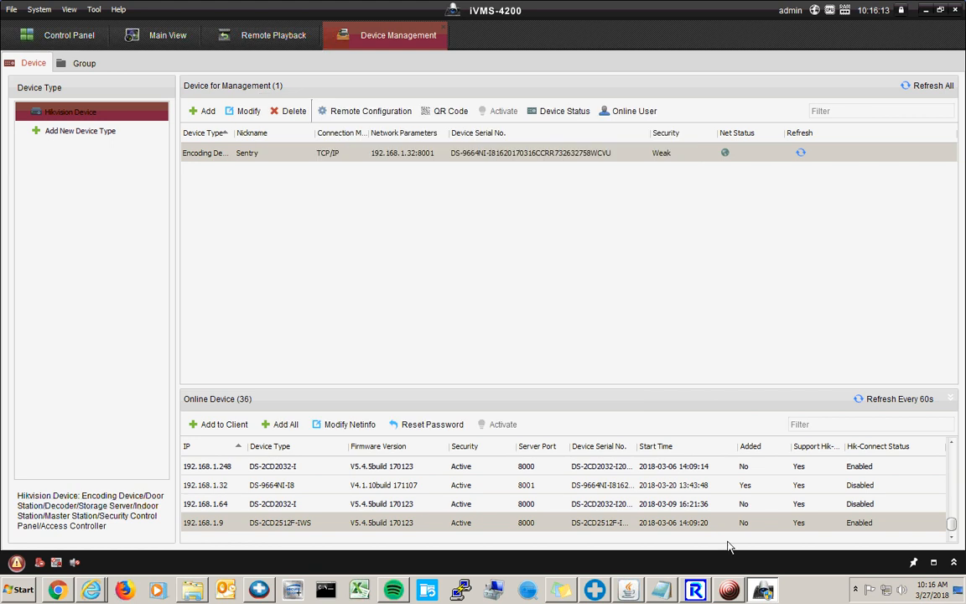